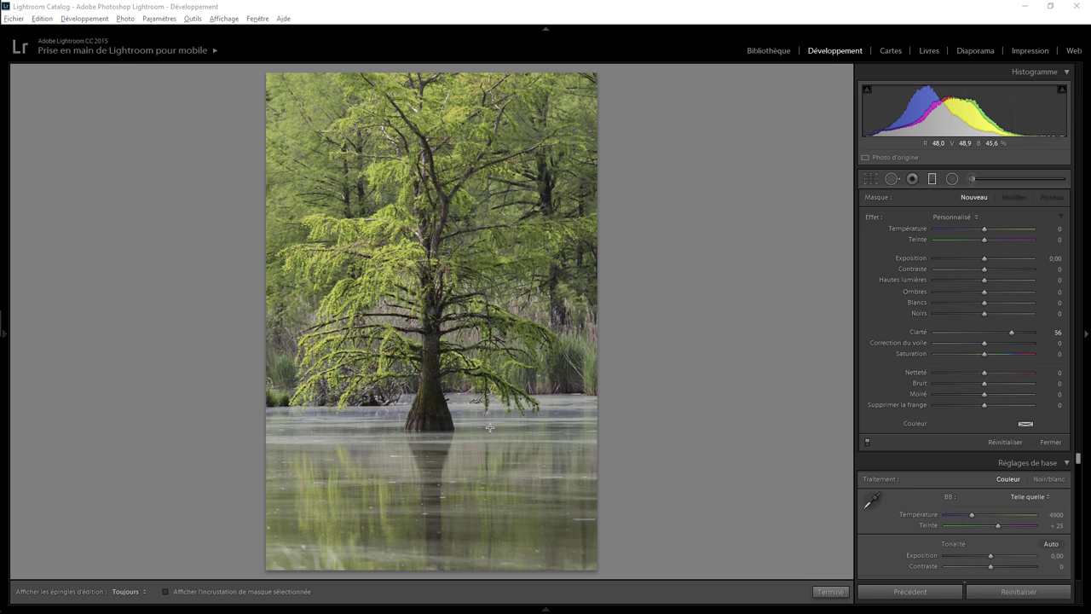
left_click(831, 591)
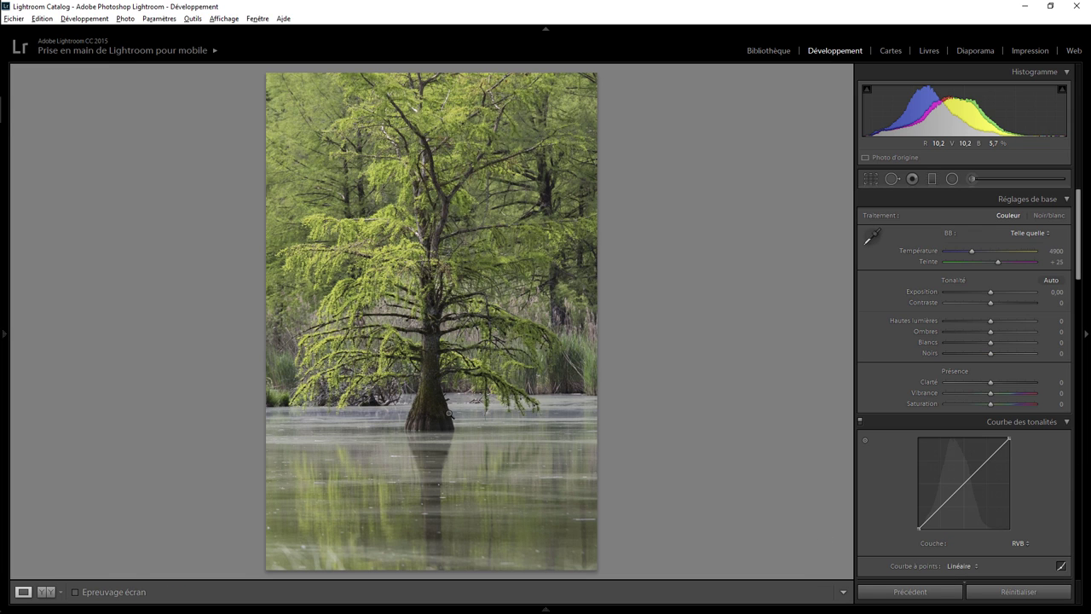
left_click(445, 417)
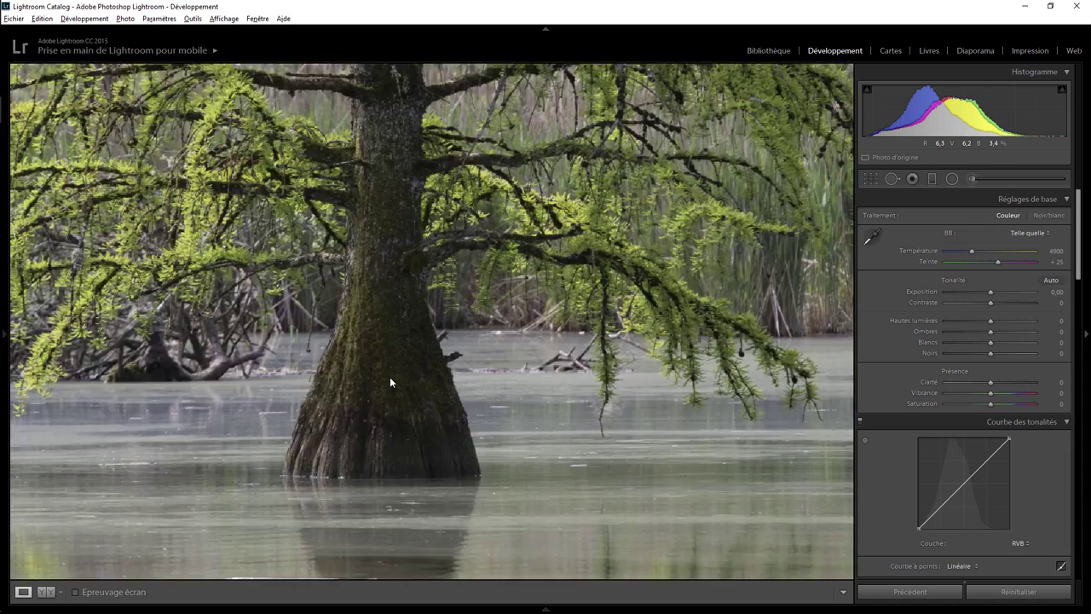
left_click(392, 383)
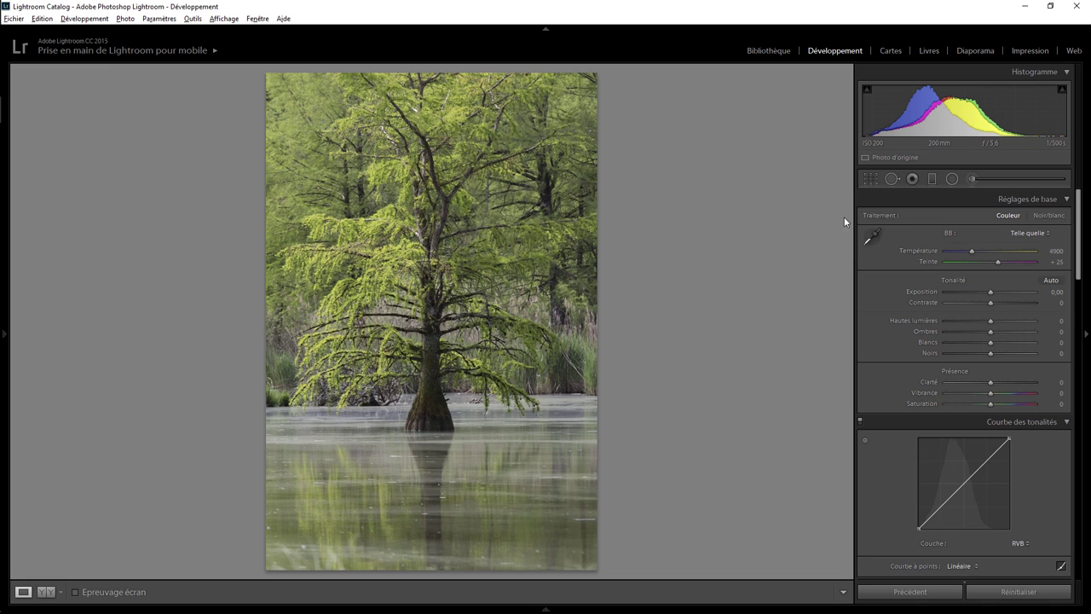
Crop the cypress photo with a fine-grid overlay, trimming the top-right corner slightly.
left_click(871, 179)
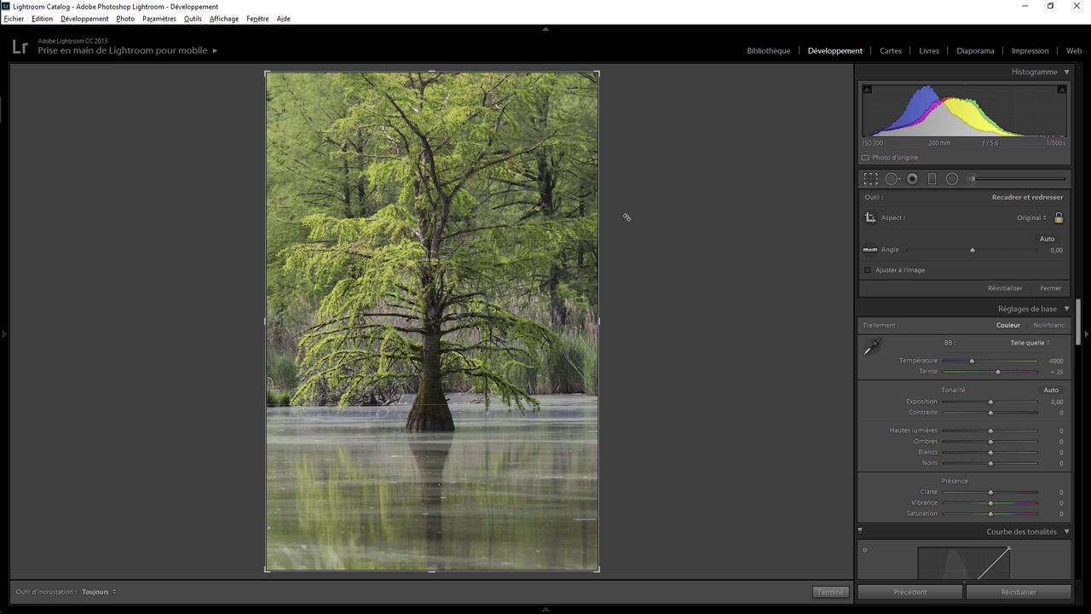
key("o")
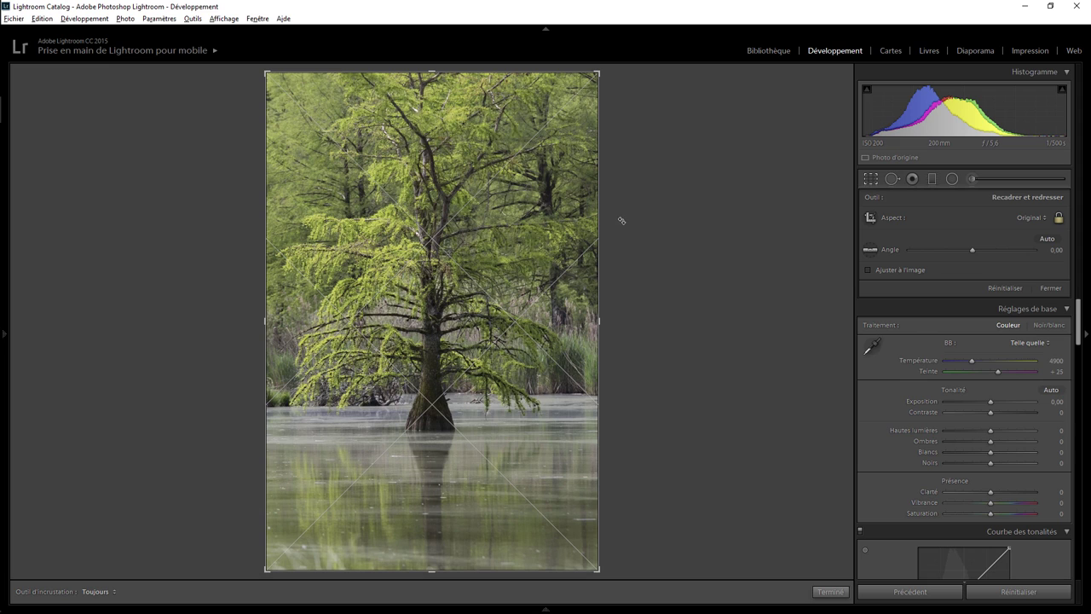
key("o")
key("o")
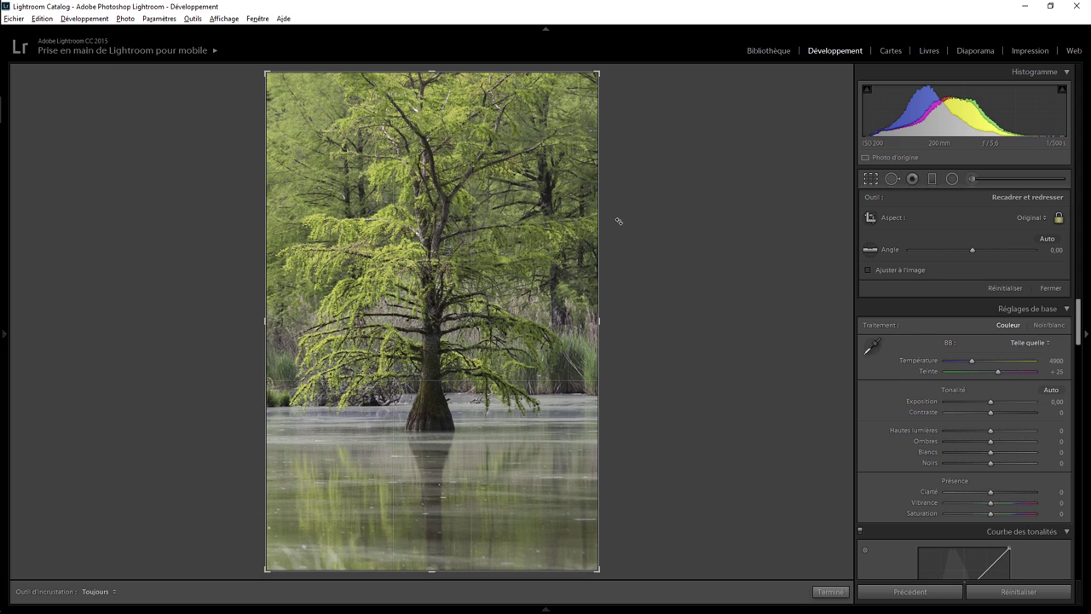
key("o")
key("o")
key("o")
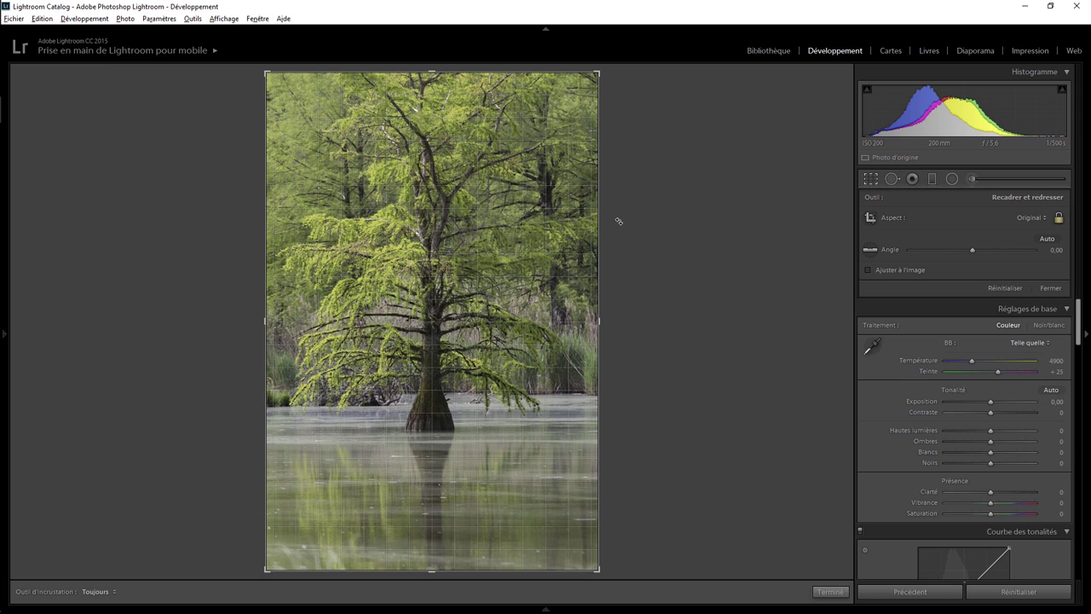
key("o")
key("o")
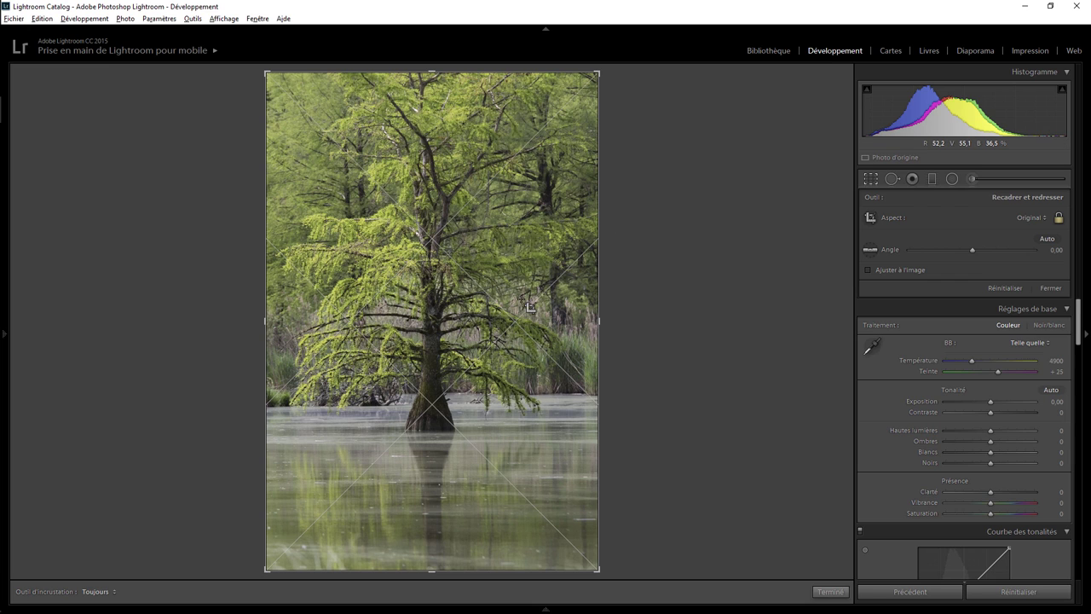
left_click_drag(597, 72, 596, 76)
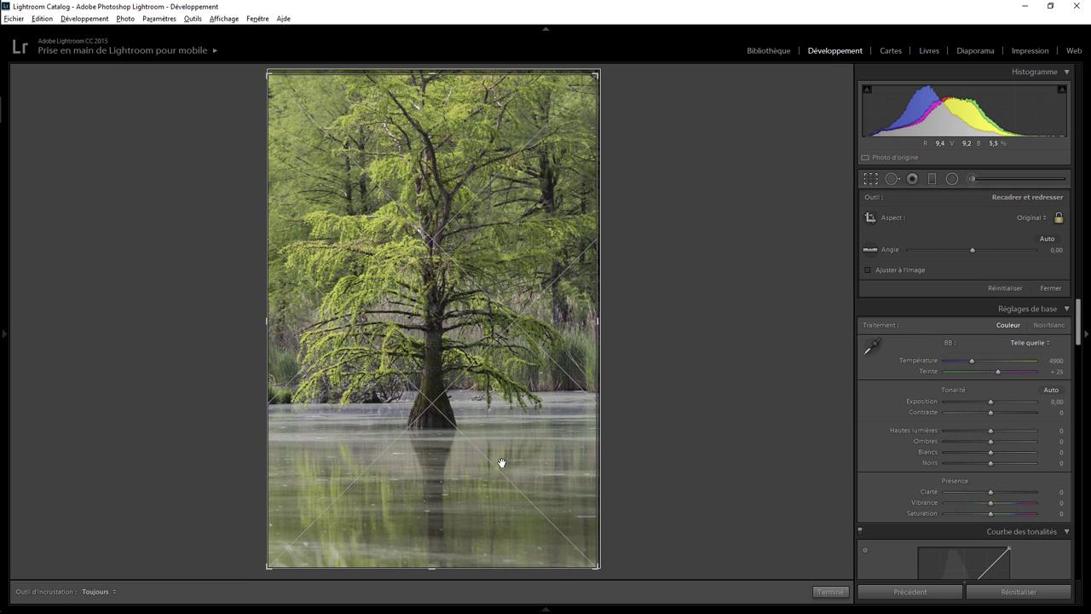
left_click(830, 592)
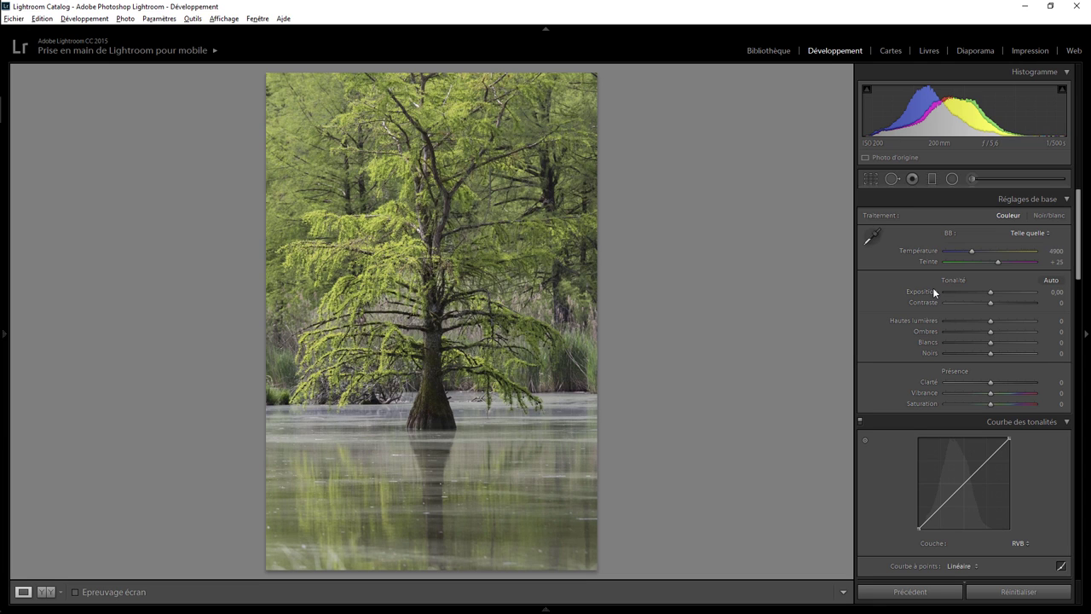
At 1:1, heal the bright streaks and spot in the lower-right water, then zoom back out.
left_click(587, 518)
left_click_drag(602, 489, 560, 370)
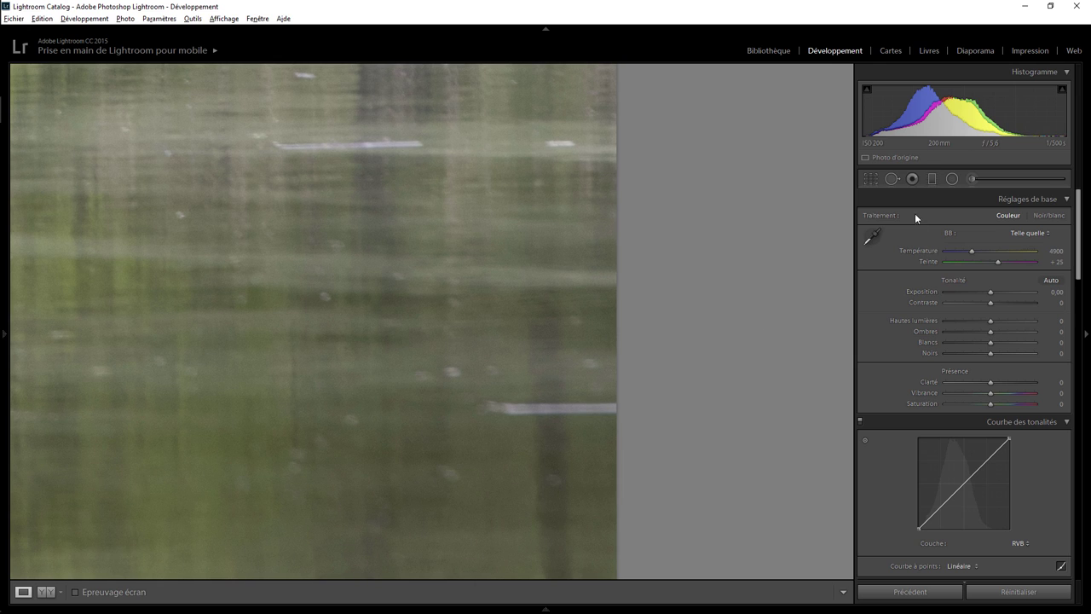
left_click(892, 179)
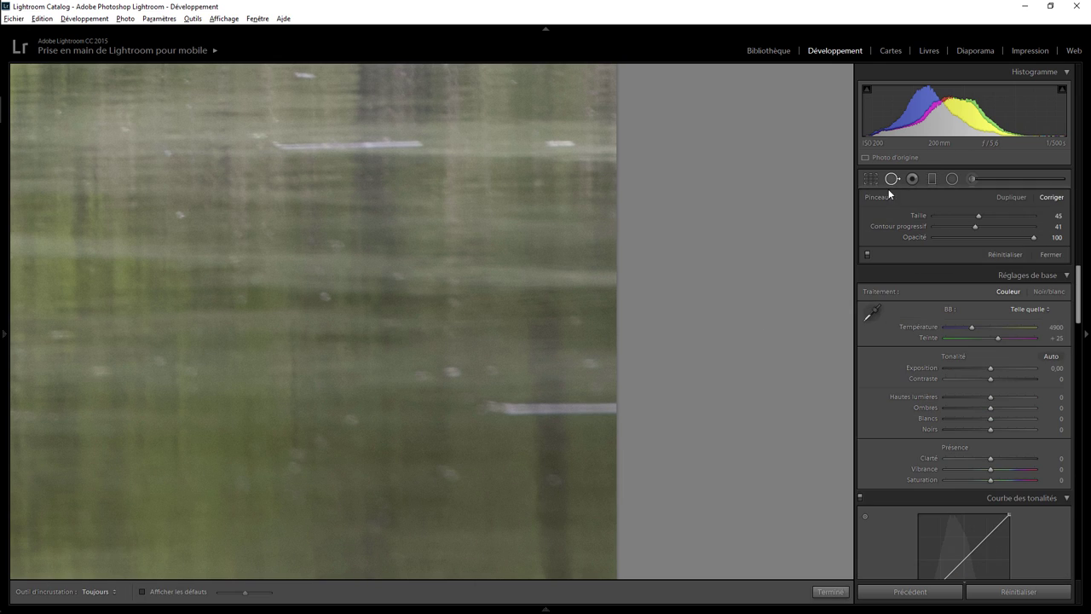
left_click_drag(490, 408, 627, 408)
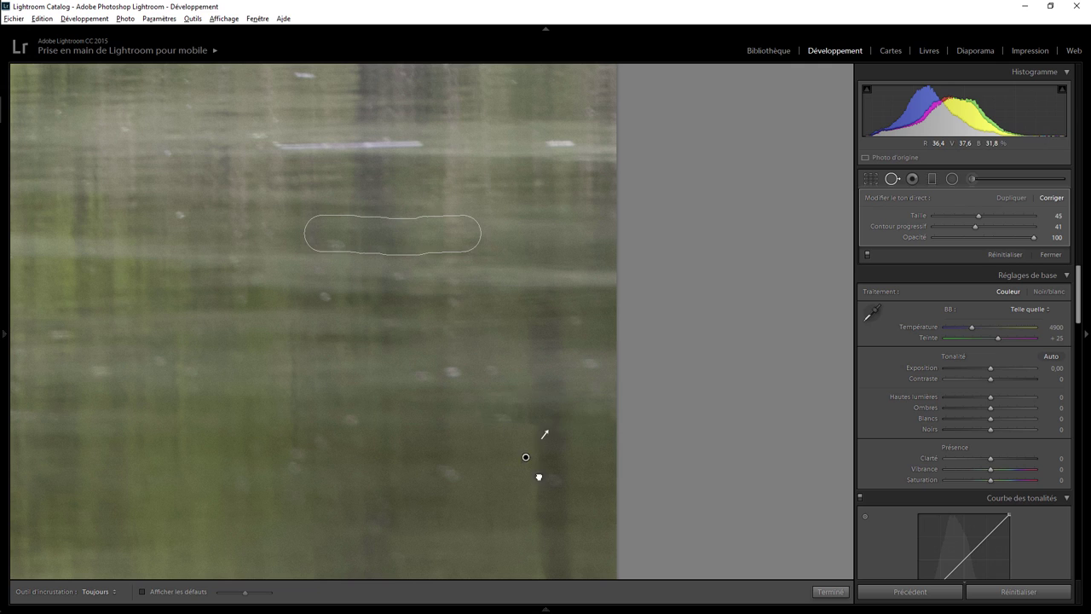
left_click_drag(539, 477, 566, 480)
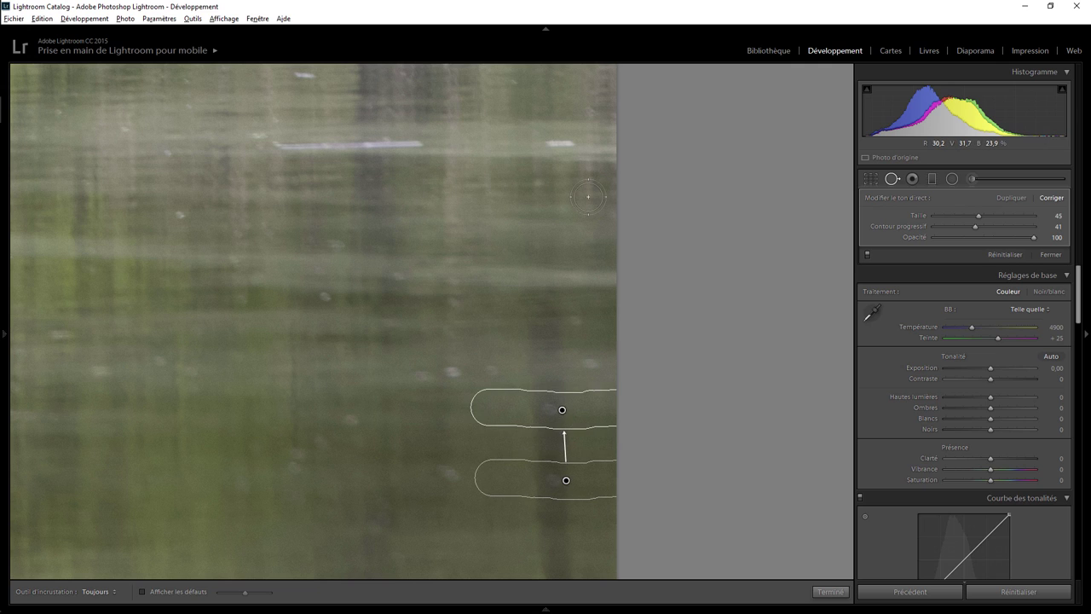
left_click(552, 143)
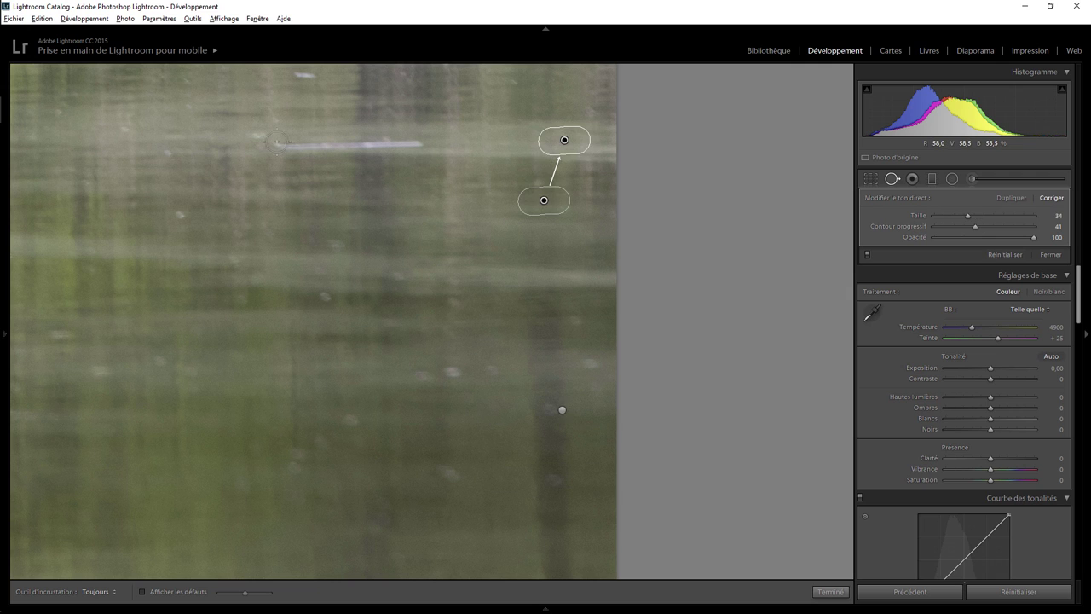
left_click_drag(275, 147, 423, 145)
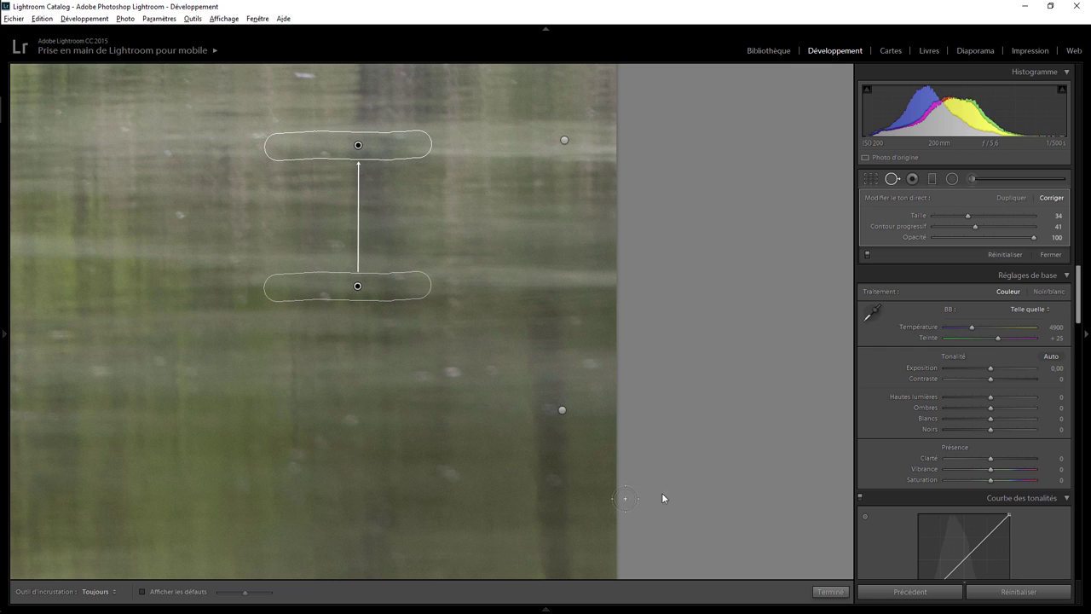
left_click(831, 591)
left_click(323, 199)
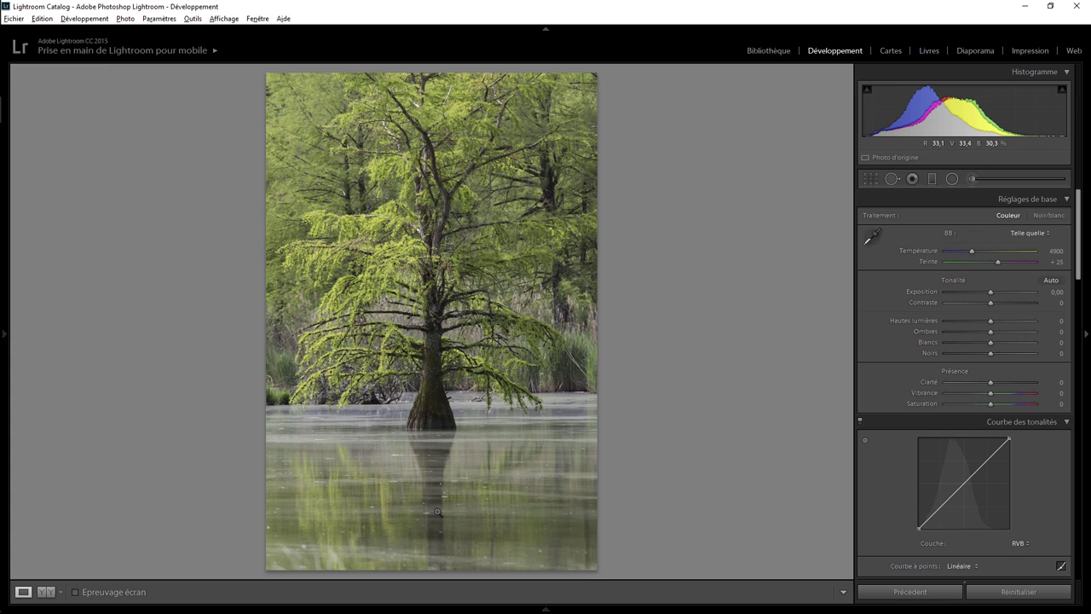
Zoom to 1:1 below the trunk and heal two streaks beside and in its reflection.
left_click(403, 463)
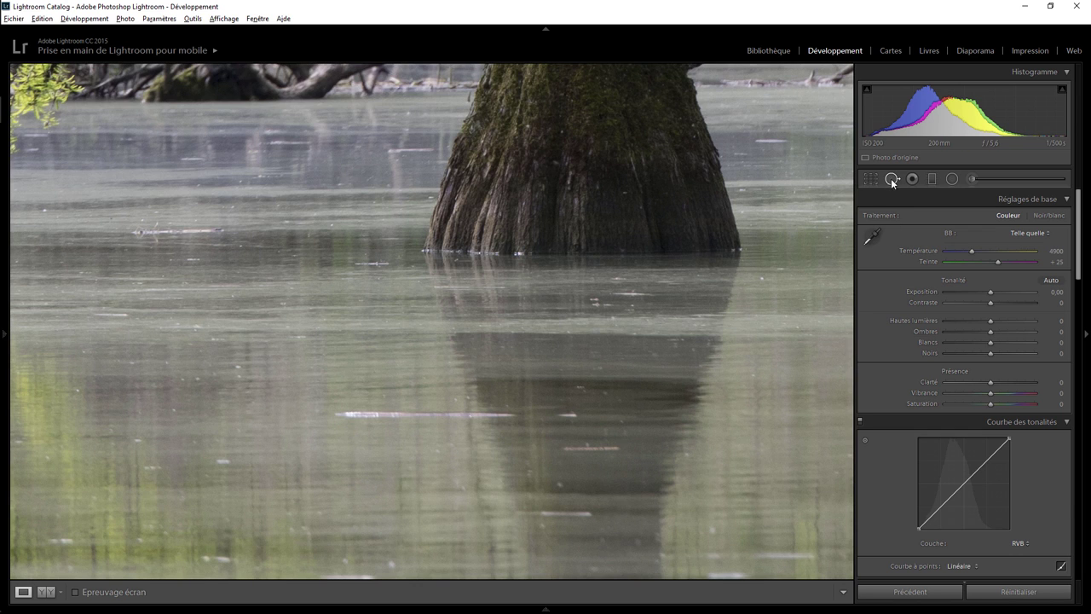
left_click(892, 179)
left_click_drag(337, 415, 511, 411)
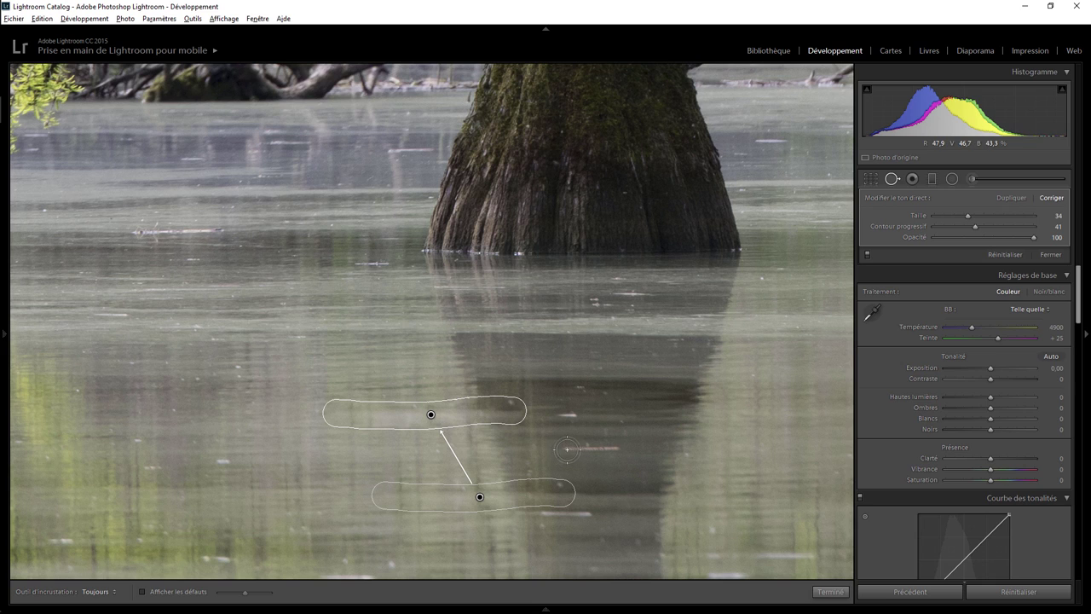
left_click_drag(566, 449, 612, 449)
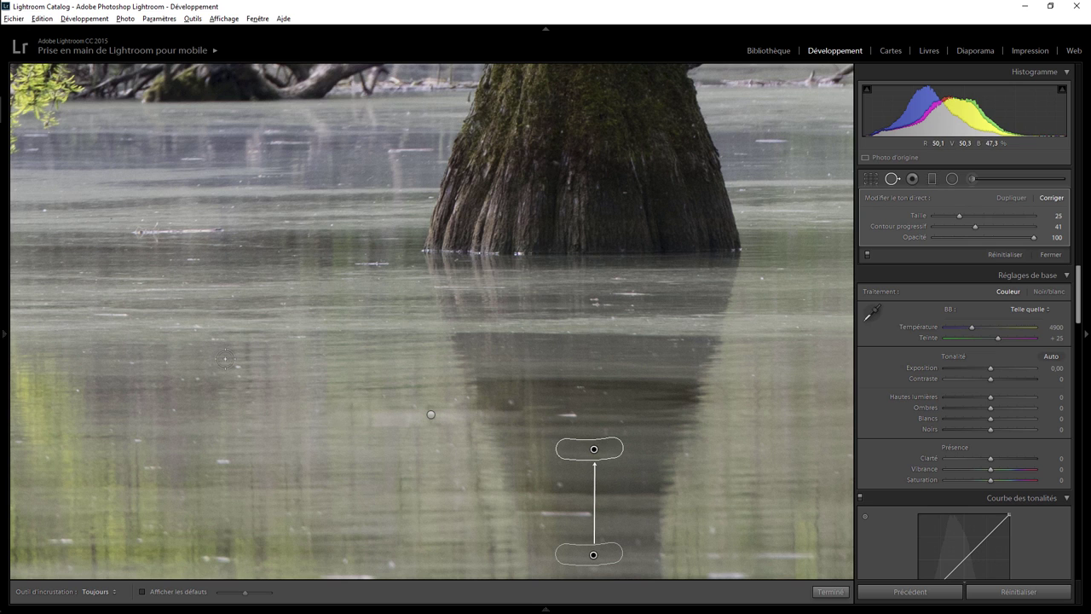
Heal four more streaks in the upper and left water, ending at brush size 23.
left_click_drag(205, 378, 529, 378)
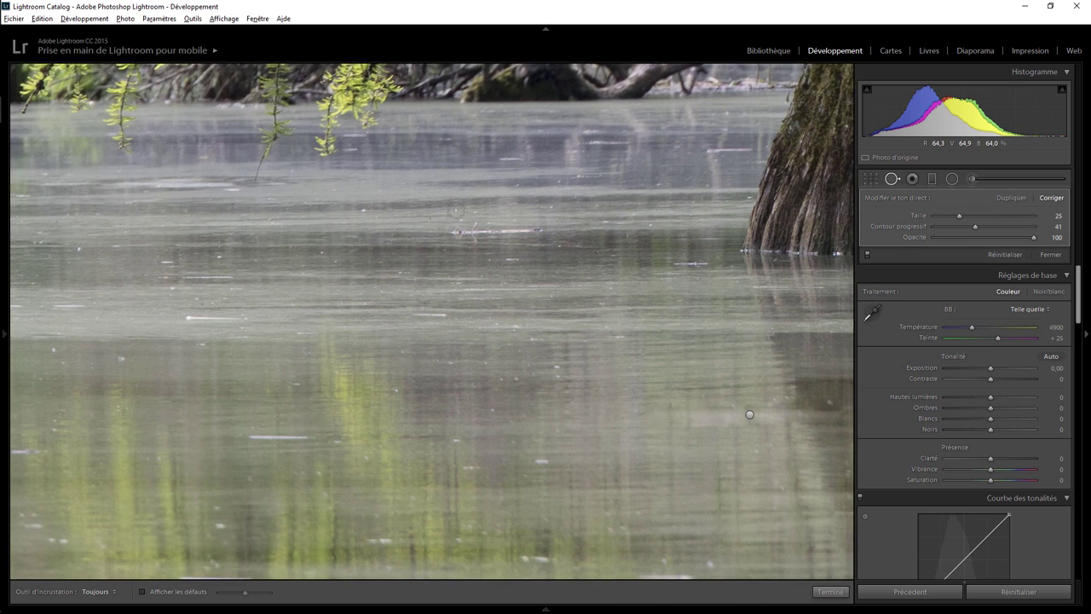
scroll(456, 223, "up", 3)
left_click_drag(455, 234, 532, 235)
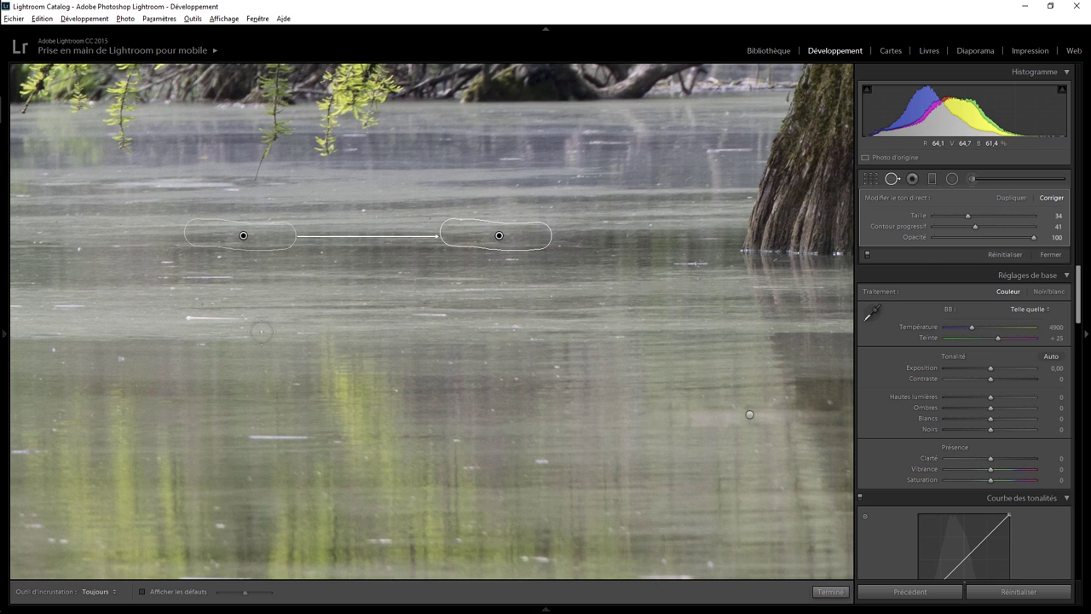
scroll(189, 317, "down", 2)
left_click_drag(189, 317, 244, 317)
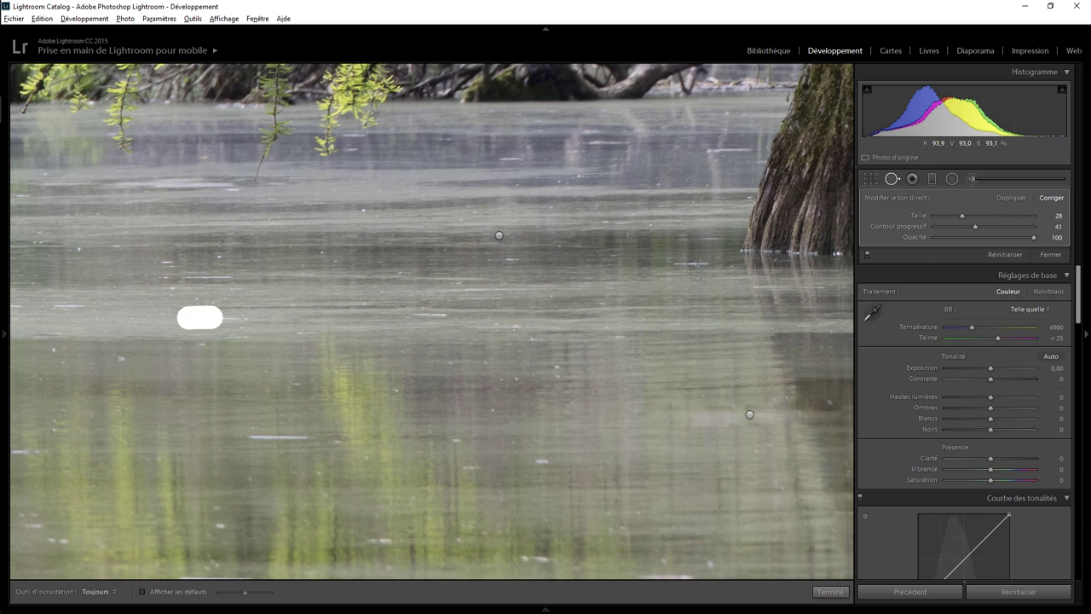
left_click_drag(255, 438, 313, 437)
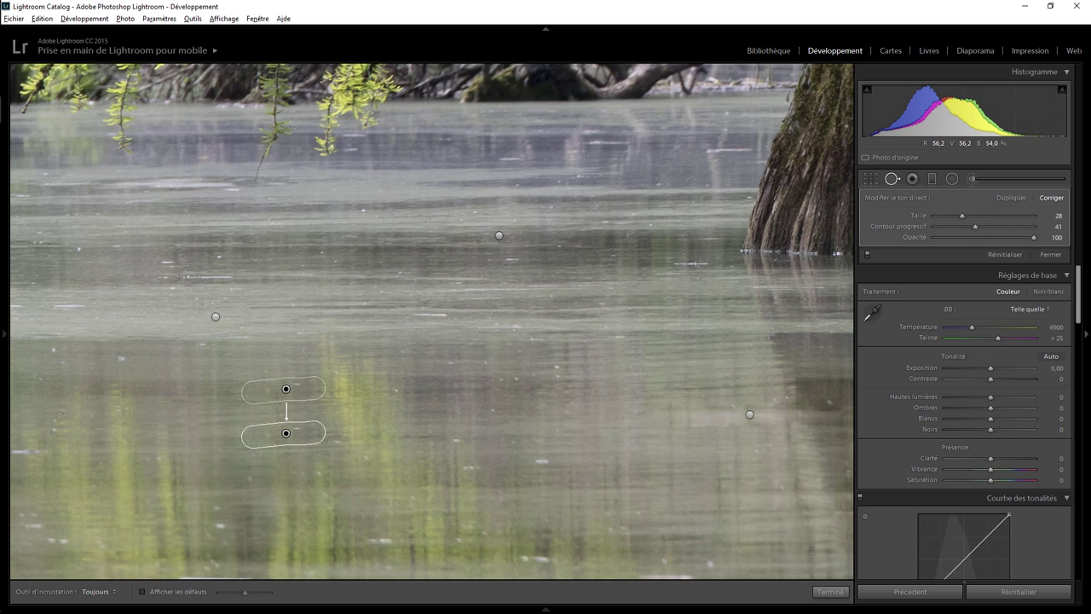
scroll(190, 277, "down", 2)
left_click_drag(189, 277, 233, 277)
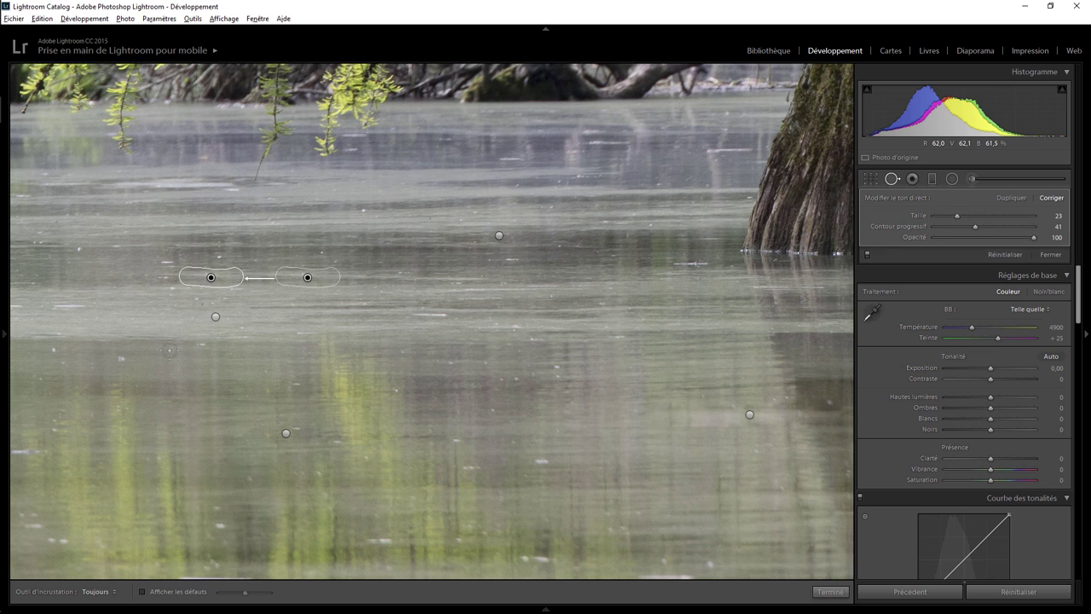
Heal three bright streaks among the lower reflections at brush size 28.
left_click_drag(507, 508, 394, 240)
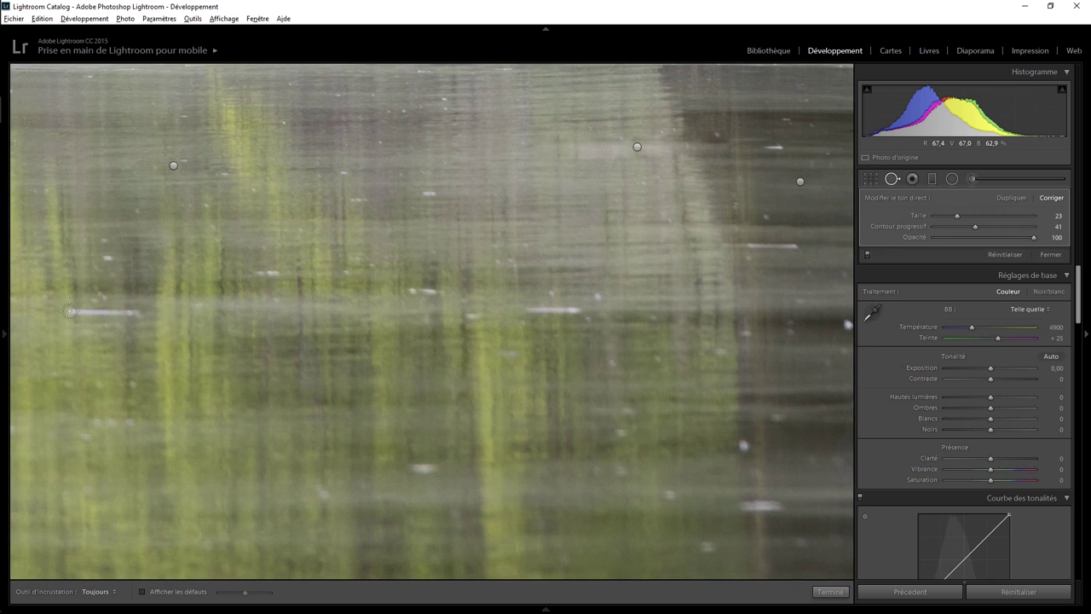
scroll(72, 312, "up", 2)
left_click_drag(72, 312, 142, 312)
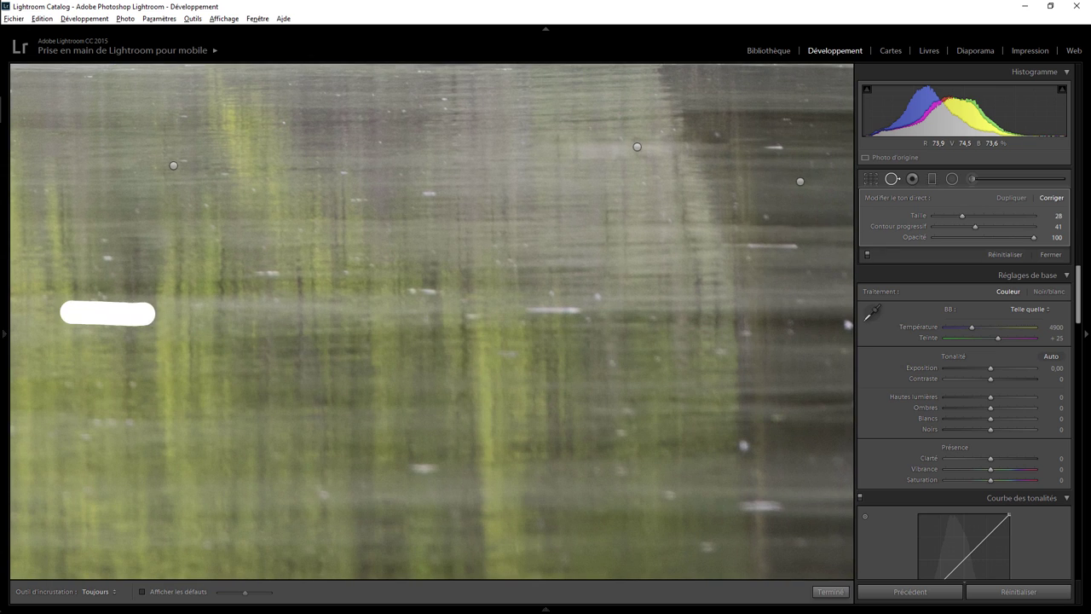
left_click_drag(523, 311, 586, 310)
left_click_drag(754, 246, 798, 246)
Heal two more water streaks, nudging each heal source to a cleaner area.
left_click_drag(475, 463, 358, 229)
left_click_drag(724, 151, 777, 150)
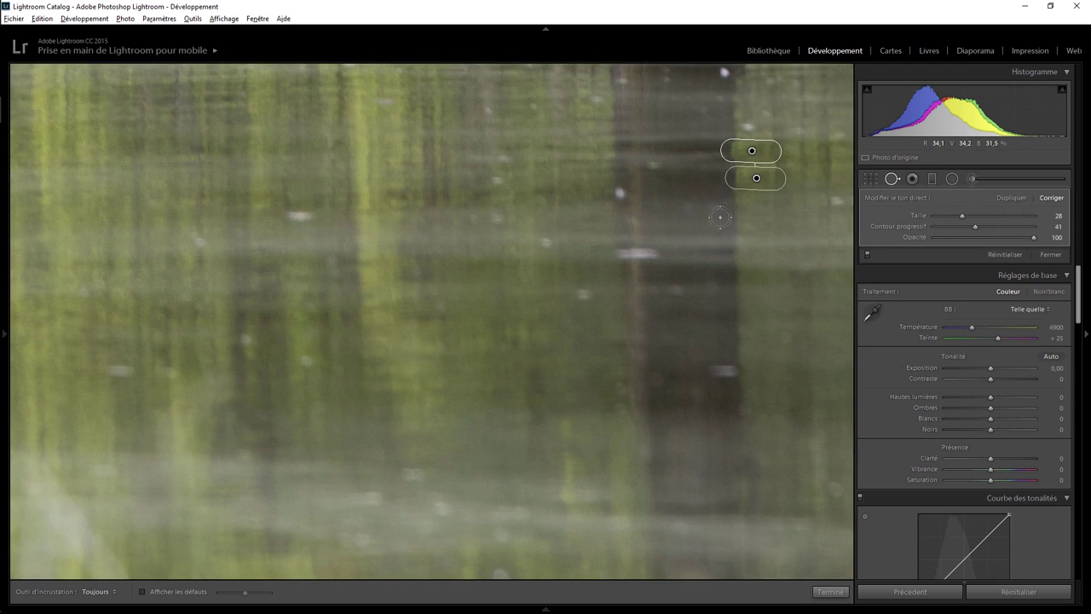
left_click(756, 177)
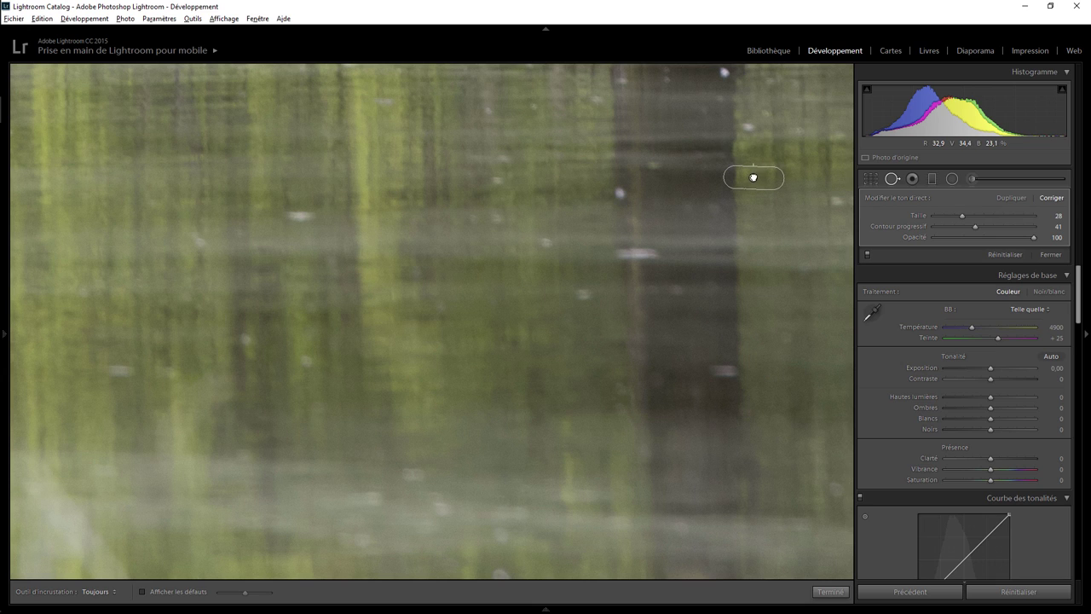
left_click_drag(755, 177, 753, 177)
left_click_drag(620, 253, 656, 252)
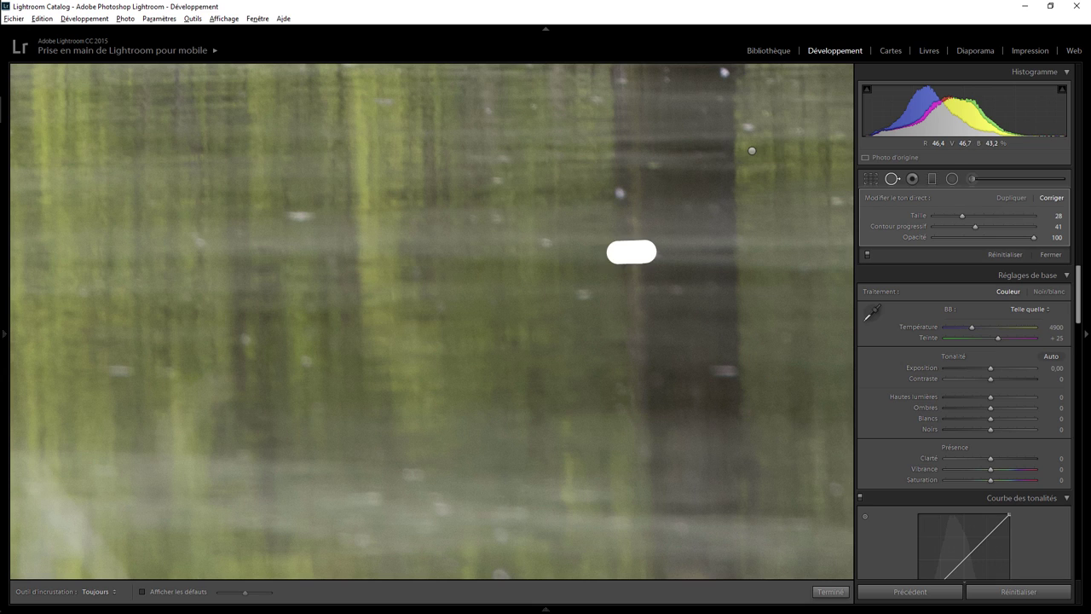
left_click_drag(576, 253, 643, 289)
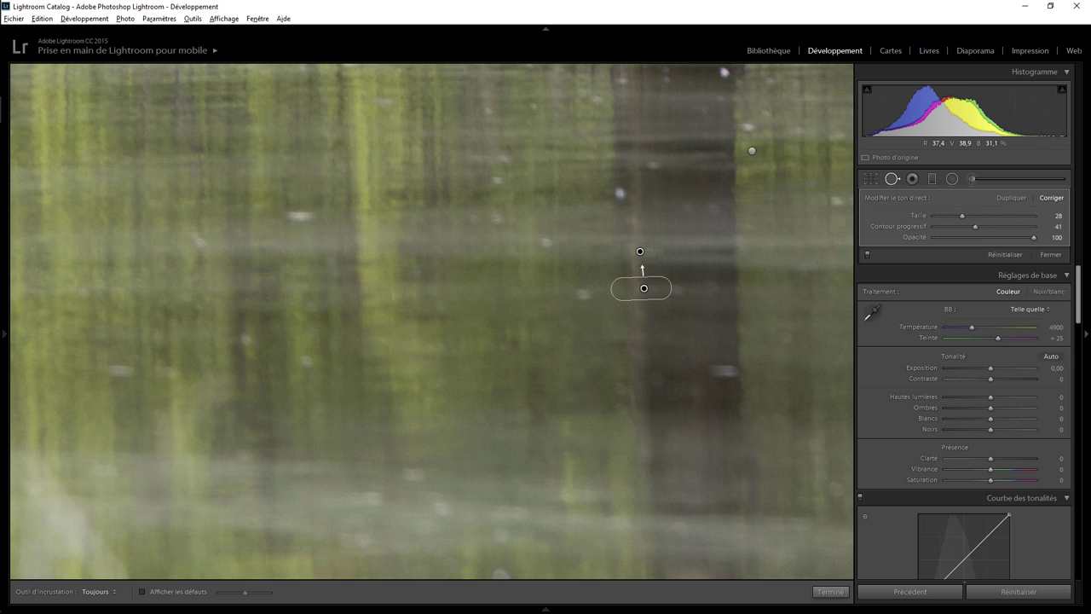
Close Spot Removal and return to the full view of the photo.
left_click_drag(264, 438, 432, 257)
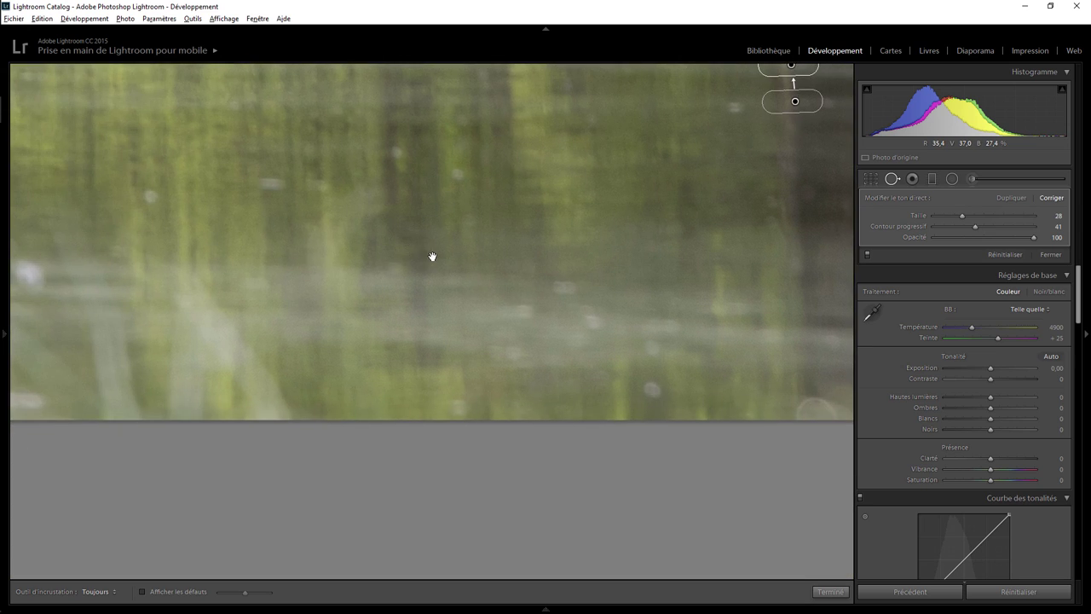
left_click_drag(543, 202, 494, 248)
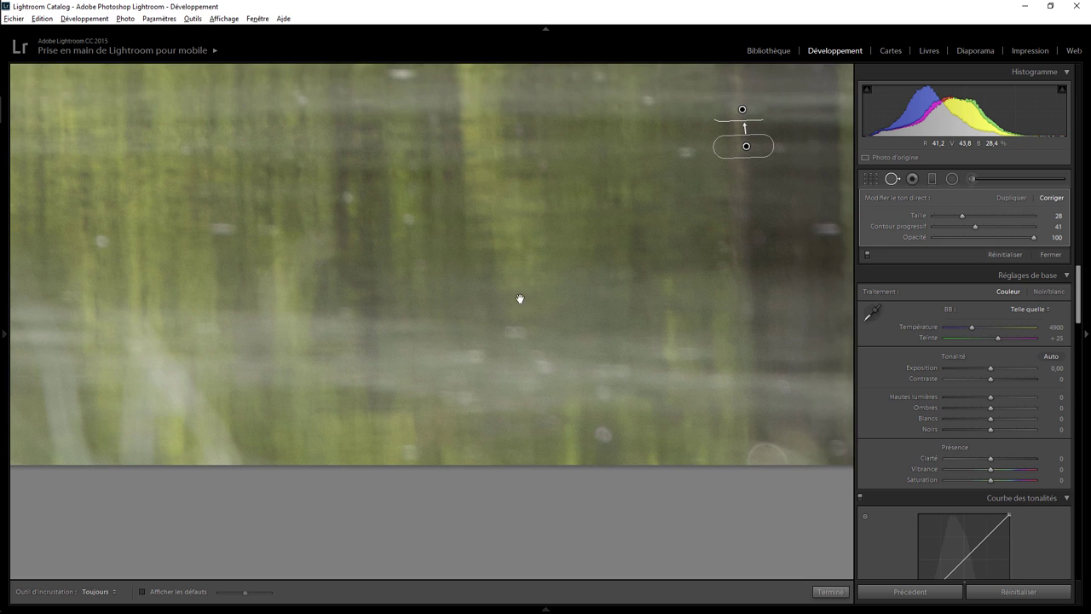
left_click(832, 592)
left_click(485, 198)
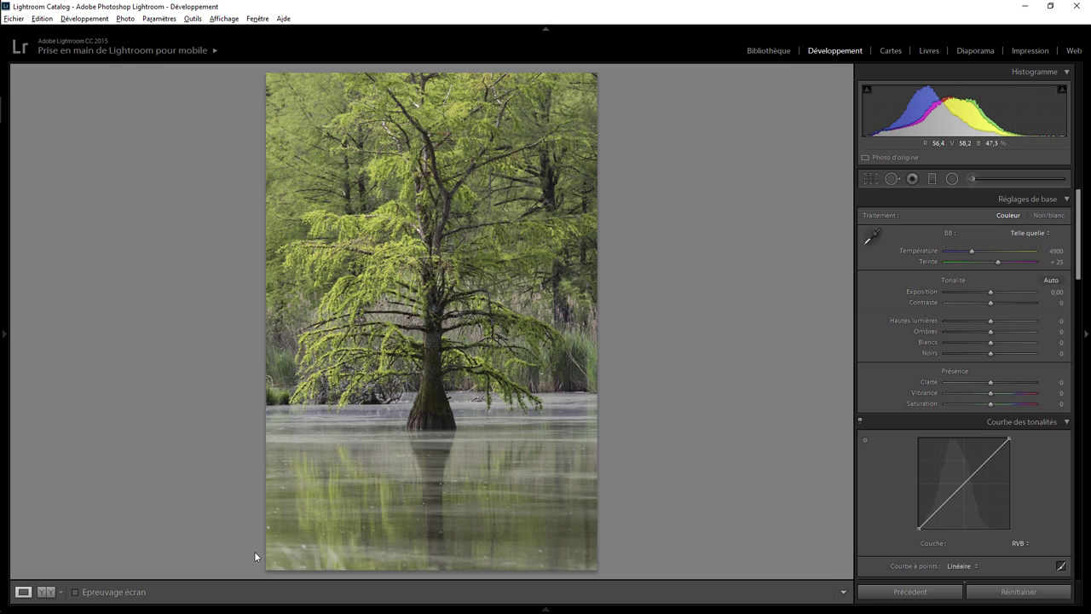
Draw a graduated filter over the lower water, tinted pale yellow-green (H 82, S 24) with Clarity 56.
left_click(932, 179)
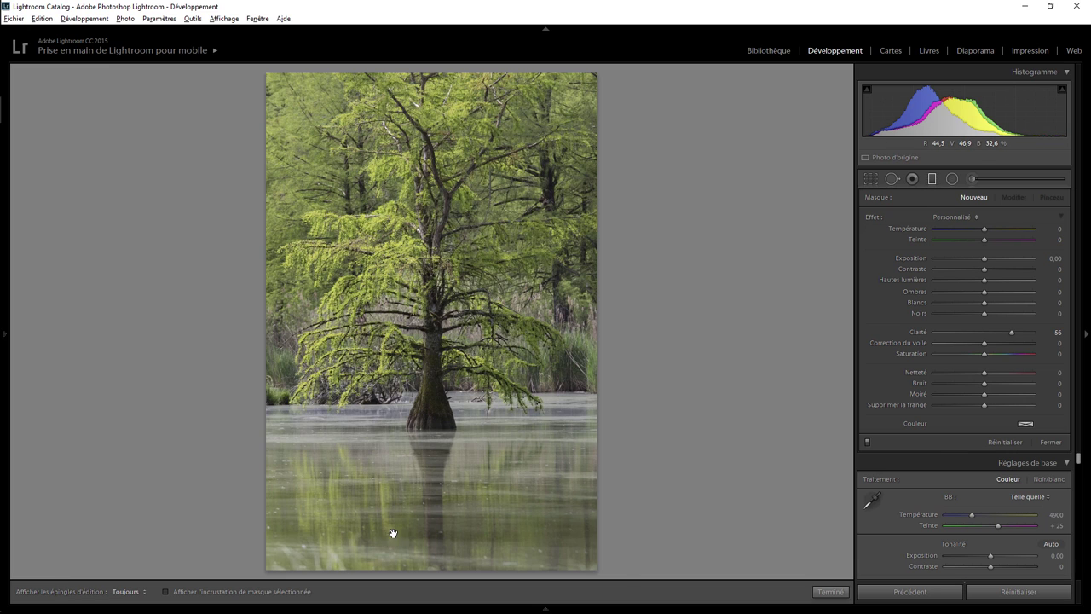
left_click_drag(393, 534, 397, 515)
mouse_move(398, 515)
left_mouse_down()
mouse_move(391, 537)
mouse_move(305, 532)
mouse_move(300, 543)
left_mouse_up()
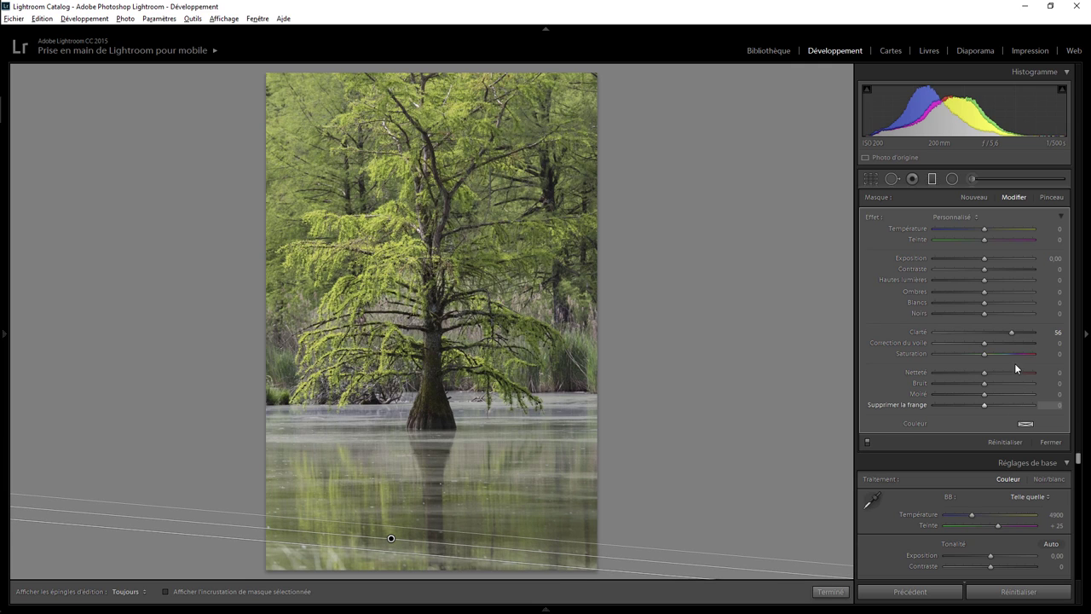
left_click(1025, 422)
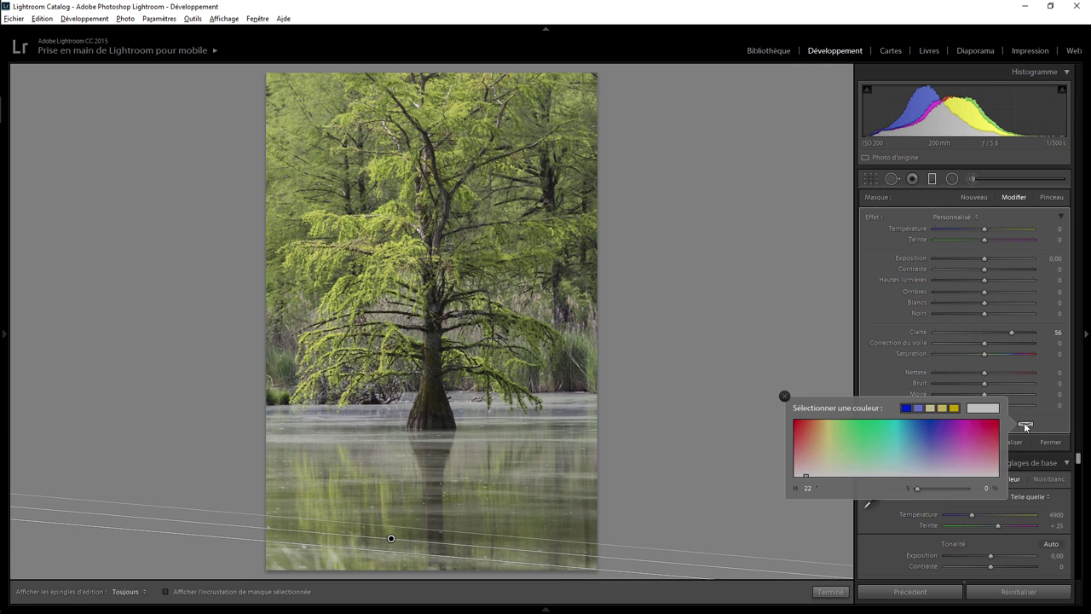
left_click(868, 448)
mouse_move(866, 447)
left_mouse_down()
mouse_move(840, 445)
mouse_move(840, 464)
left_mouse_up()
left_click_drag(839, 466, 840, 462)
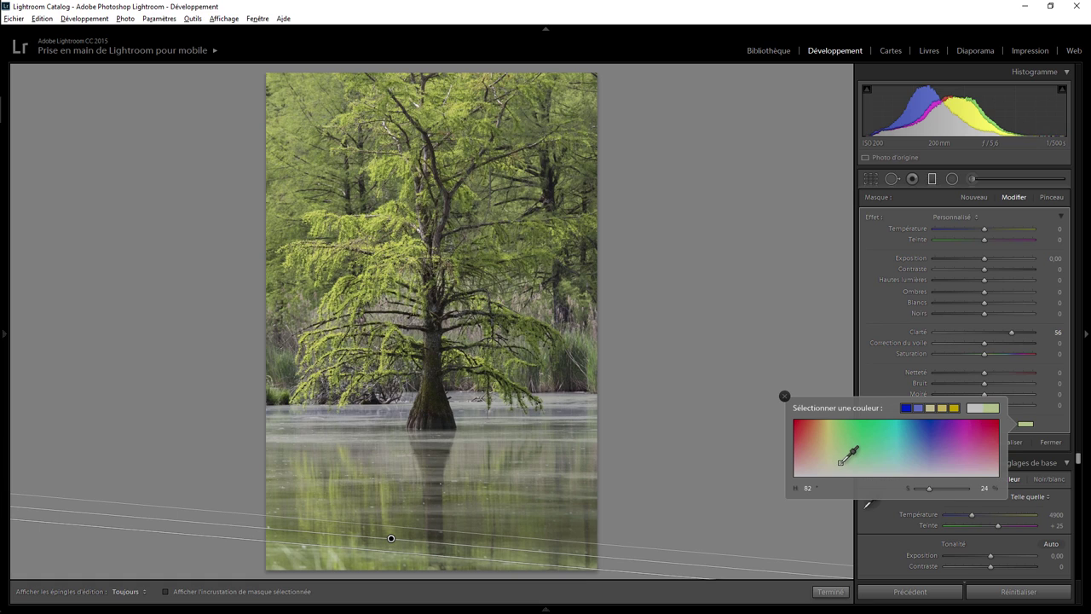
left_click(820, 590)
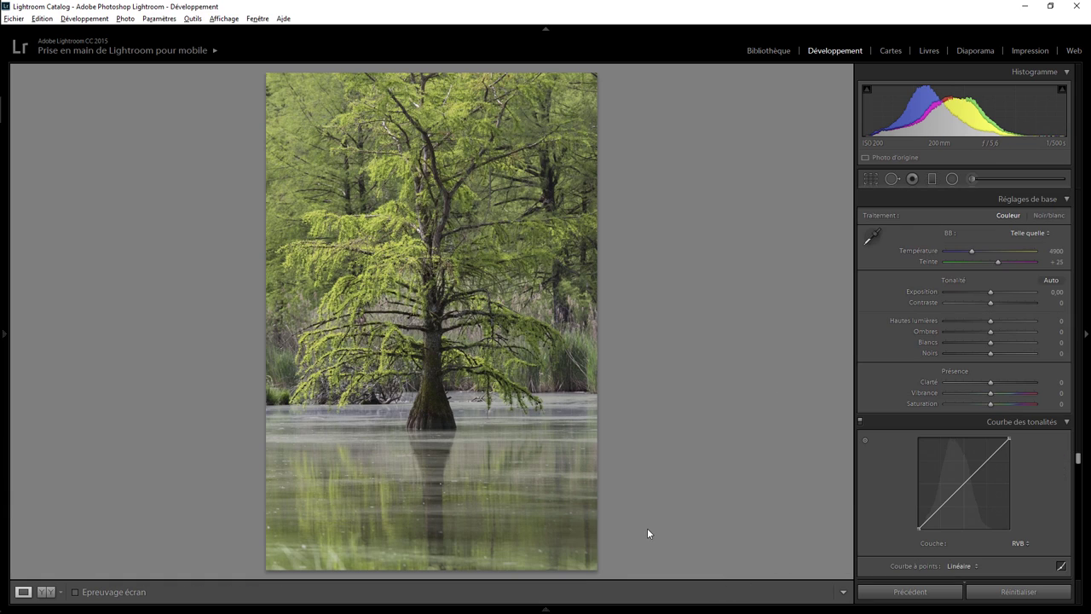
Toggle the existing graduated filter's effect on and off to compare.
left_click(932, 179)
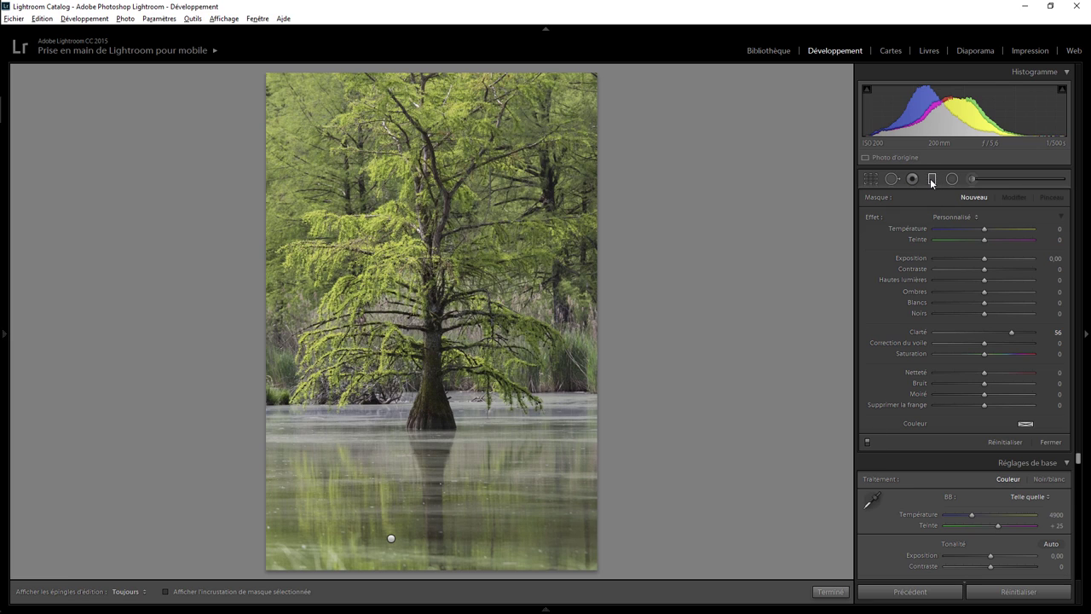
left_click(867, 441)
left_click(867, 442)
left_click(830, 591)
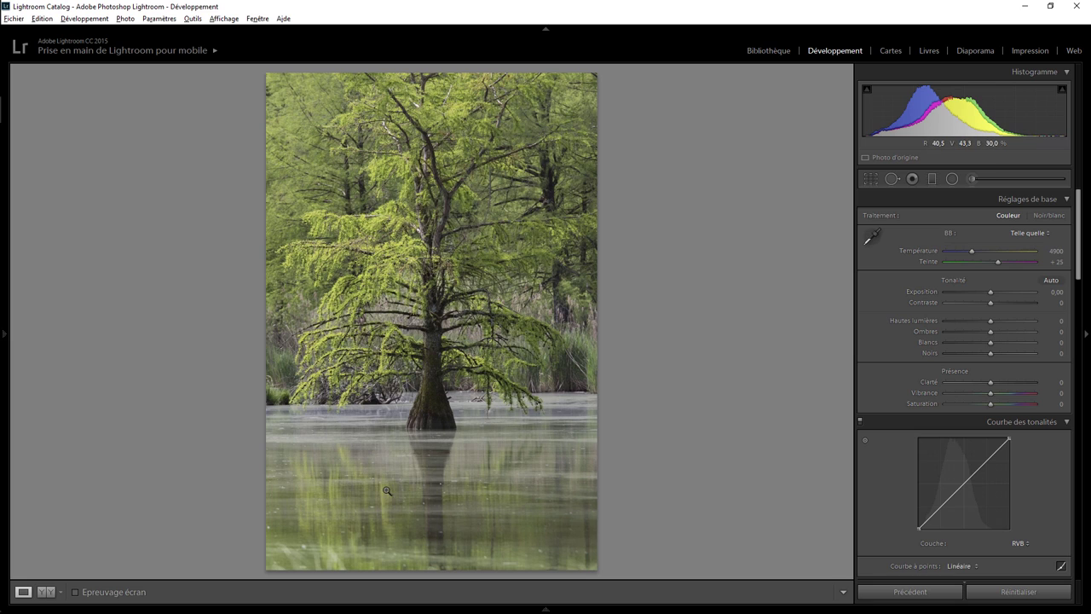
Add a level graduated filter at the tree's waterline with Clarity −100.
left_click(932, 178)
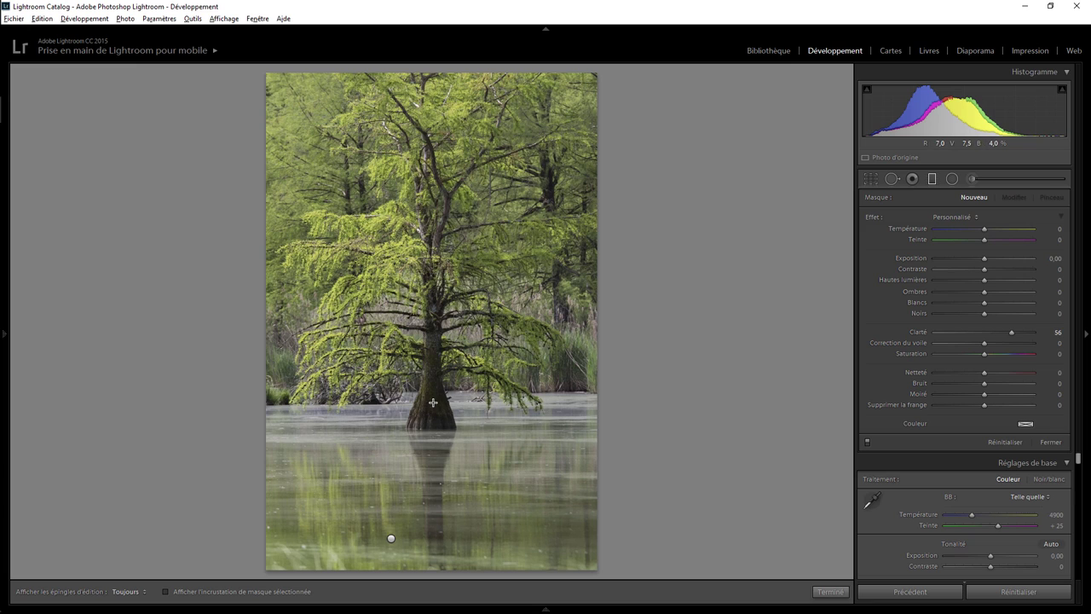
mouse_move(431, 407)
left_mouse_down()
mouse_move(431, 383)
mouse_move(426, 392)
left_mouse_up()
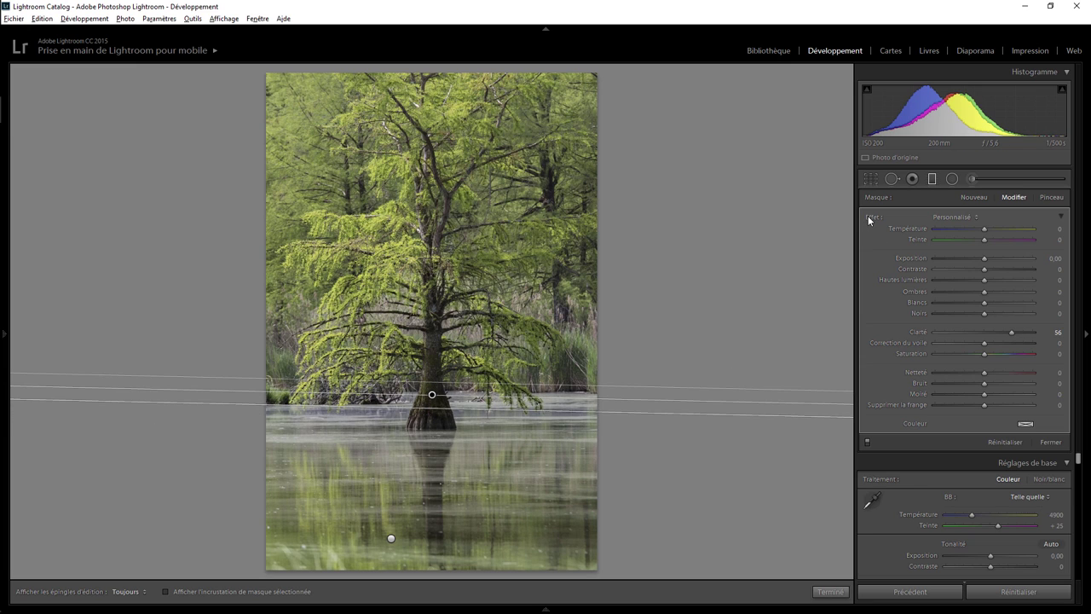
mouse_move(986, 334)
left_mouse_down()
mouse_move(917, 342)
mouse_move(1031, 336)
mouse_move(917, 342)
left_mouse_up()
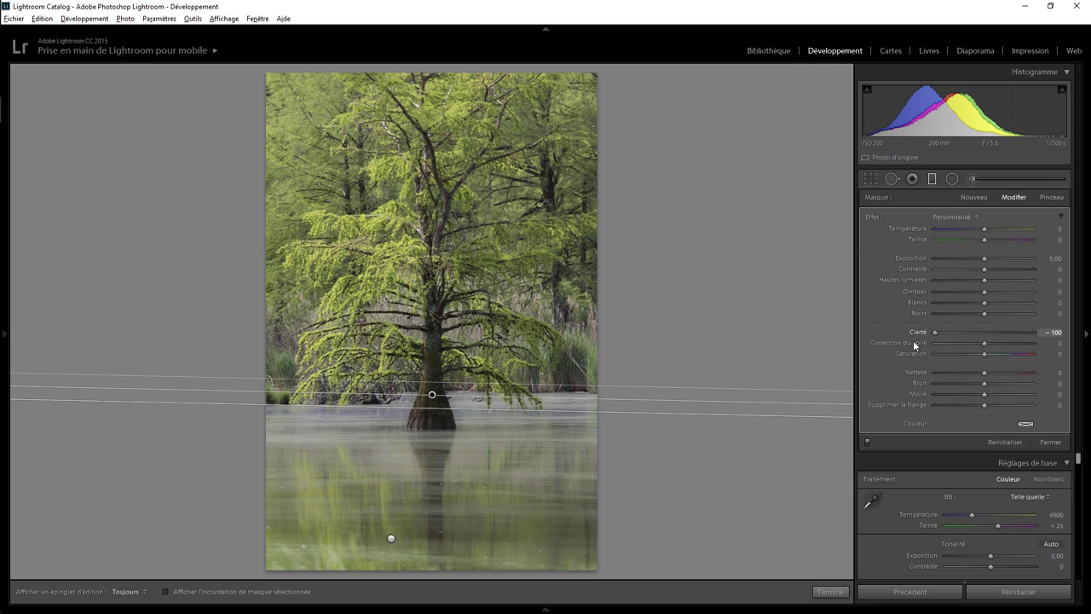
left_click_drag(432, 394, 435, 402)
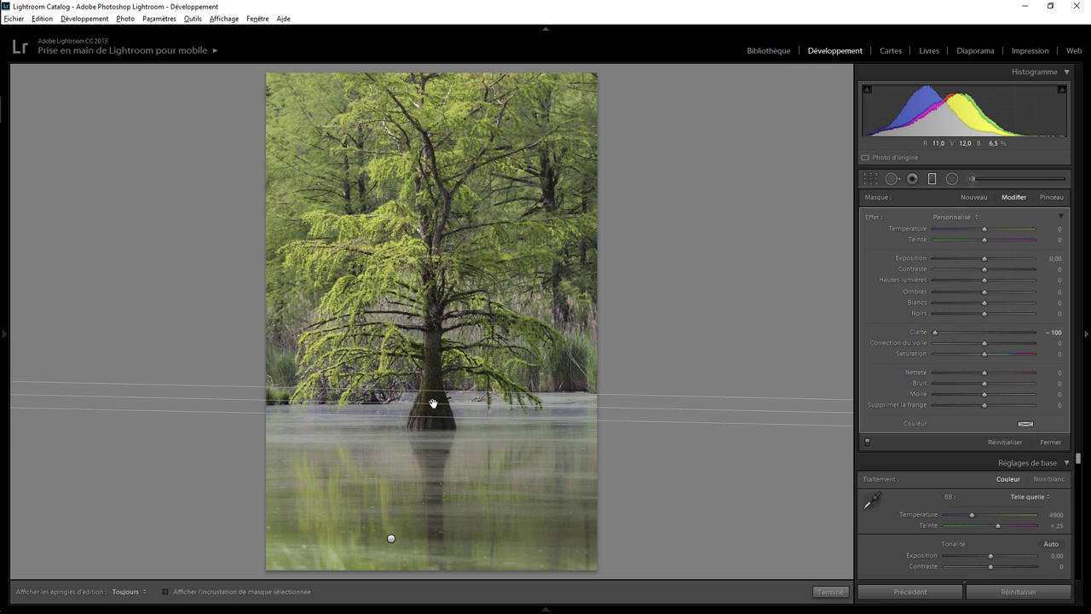
left_click_drag(571, 406, 570, 400)
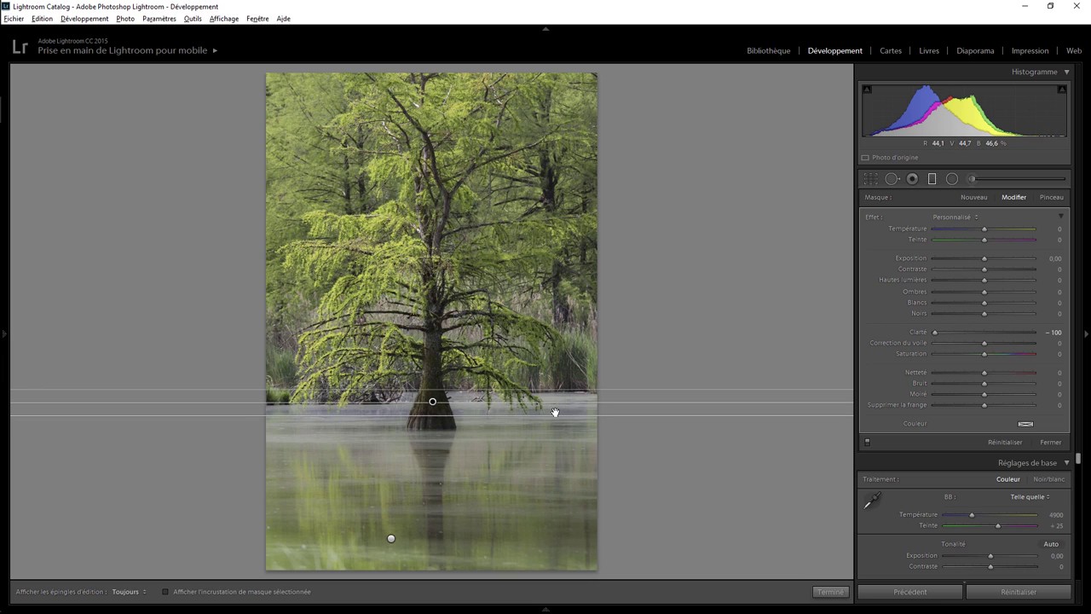
left_click(829, 591)
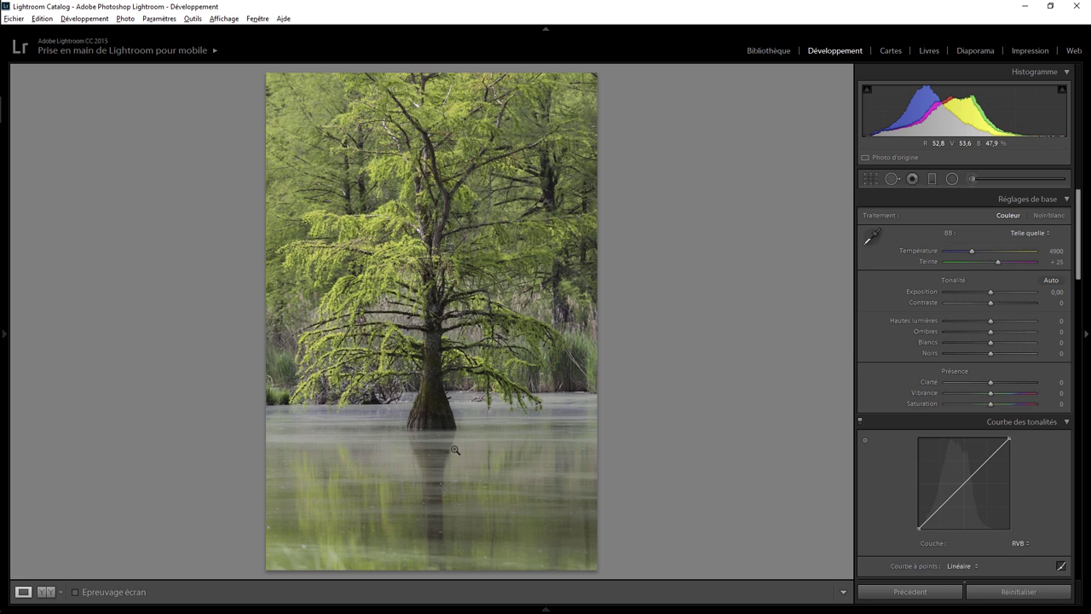
Try Dehaze on the waterline filter, then reset it to 0.
left_click(932, 179)
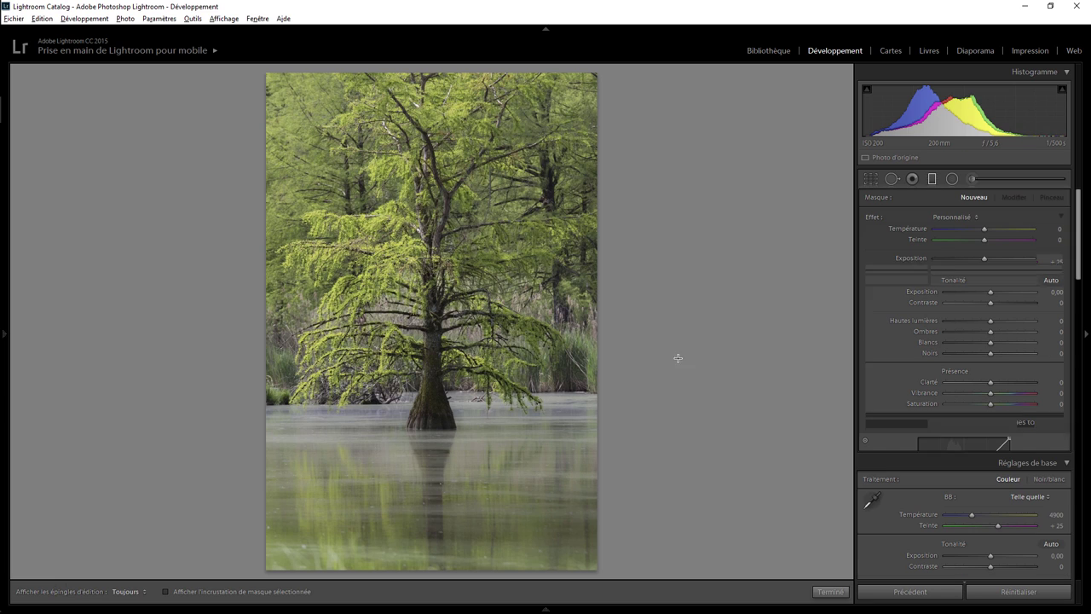
left_click(432, 401)
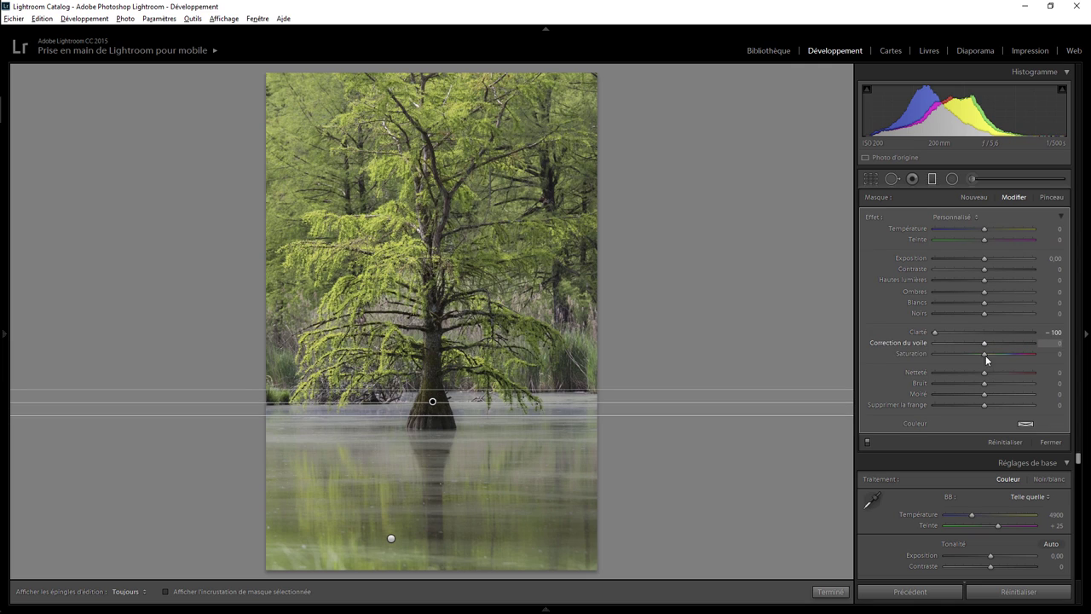
mouse_move(985, 344)
left_mouse_down()
mouse_move(1004, 345)
mouse_move(994, 344)
left_mouse_up()
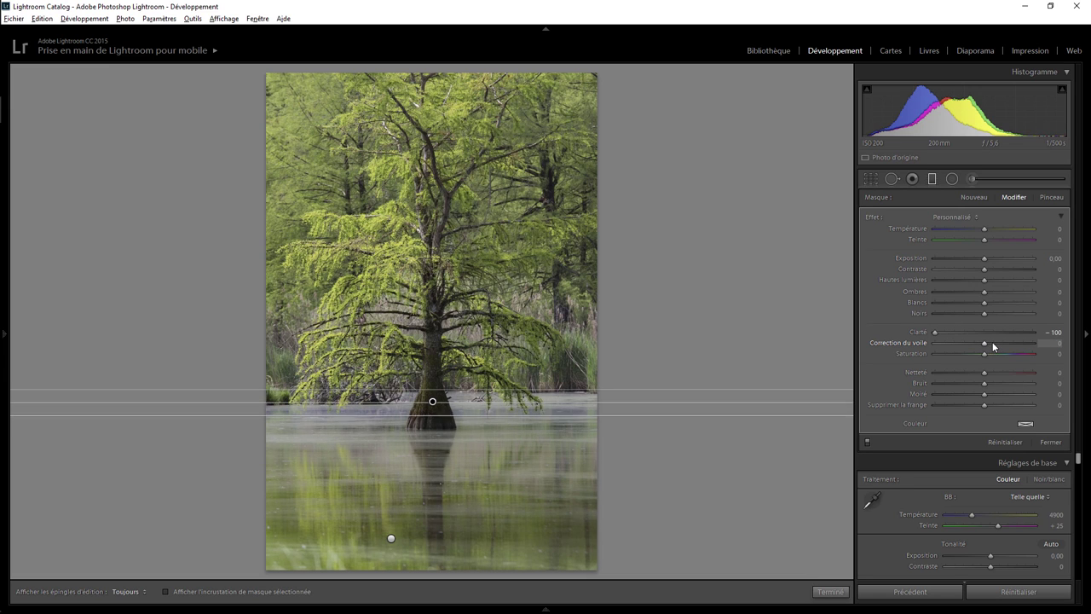
double_click(993, 342)
left_click(830, 591)
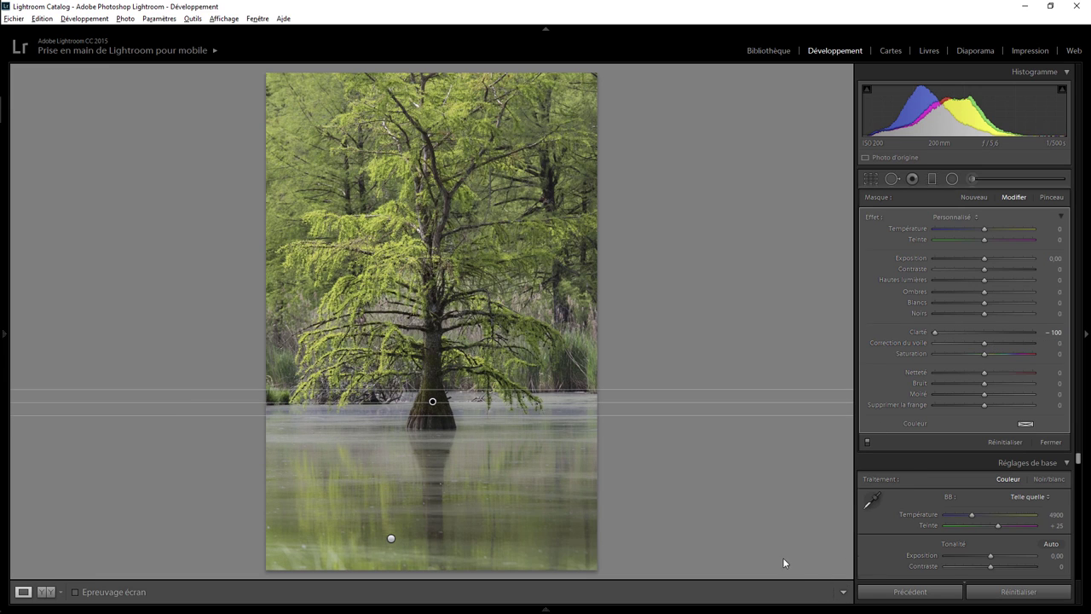
Heal two blemishes in the lower water with Spot Removal.
left_click(892, 178)
scroll(304, 545, "up", 5)
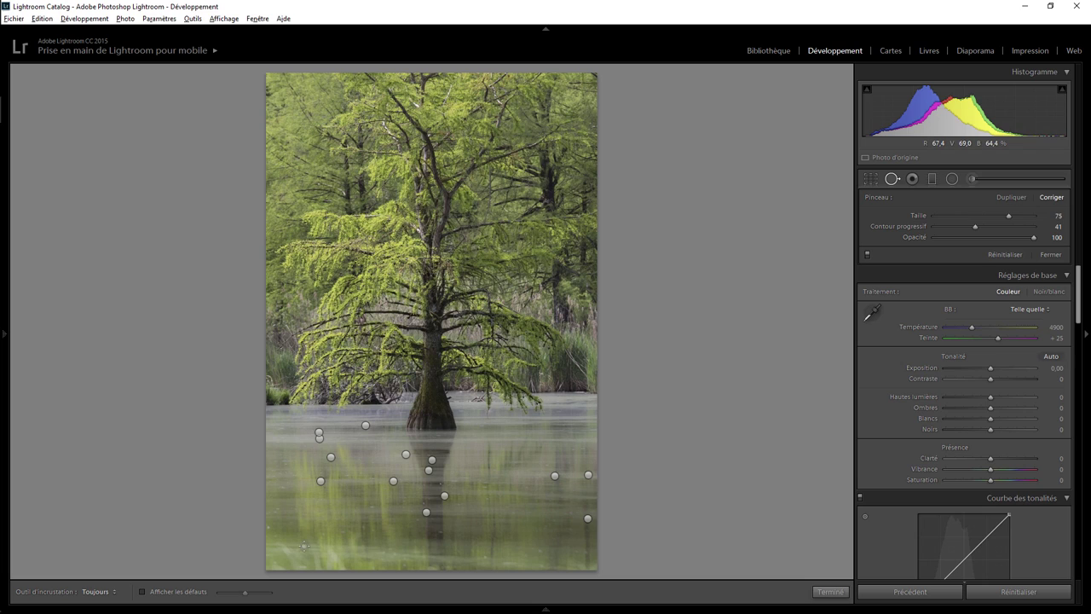
left_click_drag(302, 546, 287, 546)
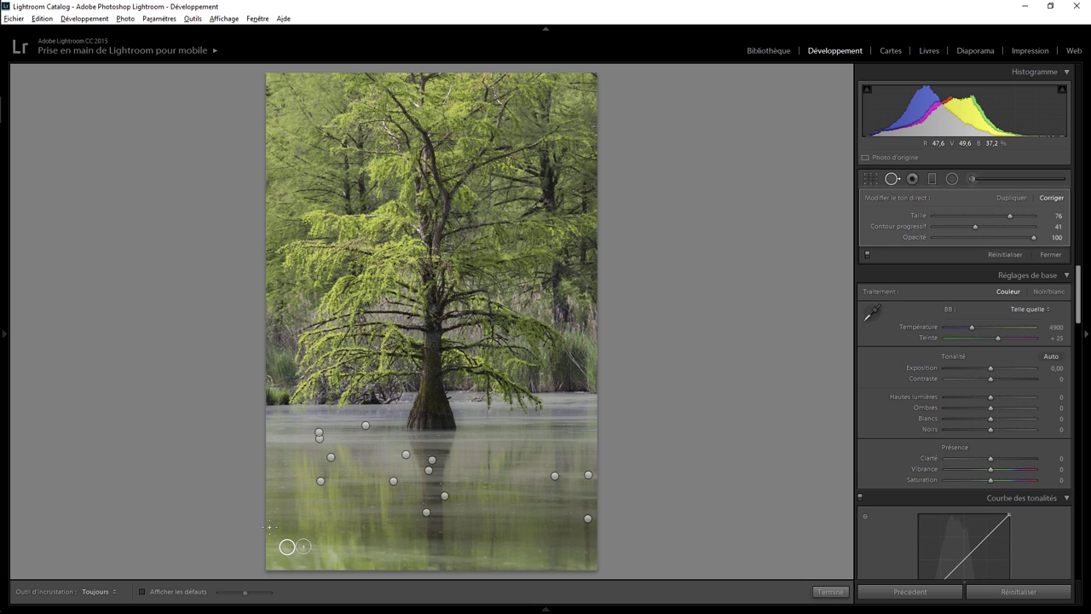
left_click(539, 551)
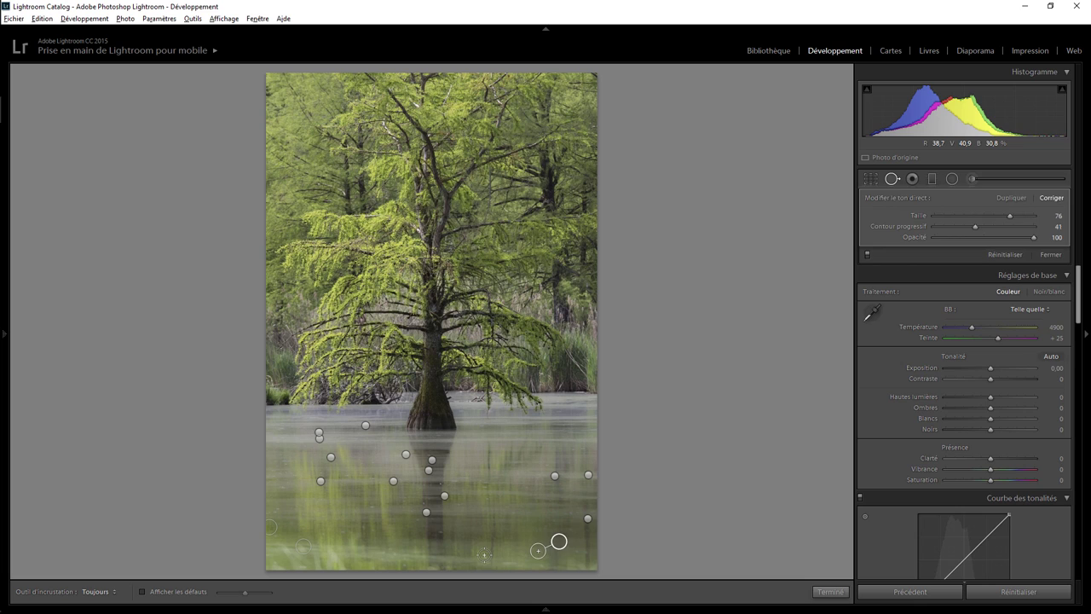
left_click(820, 590)
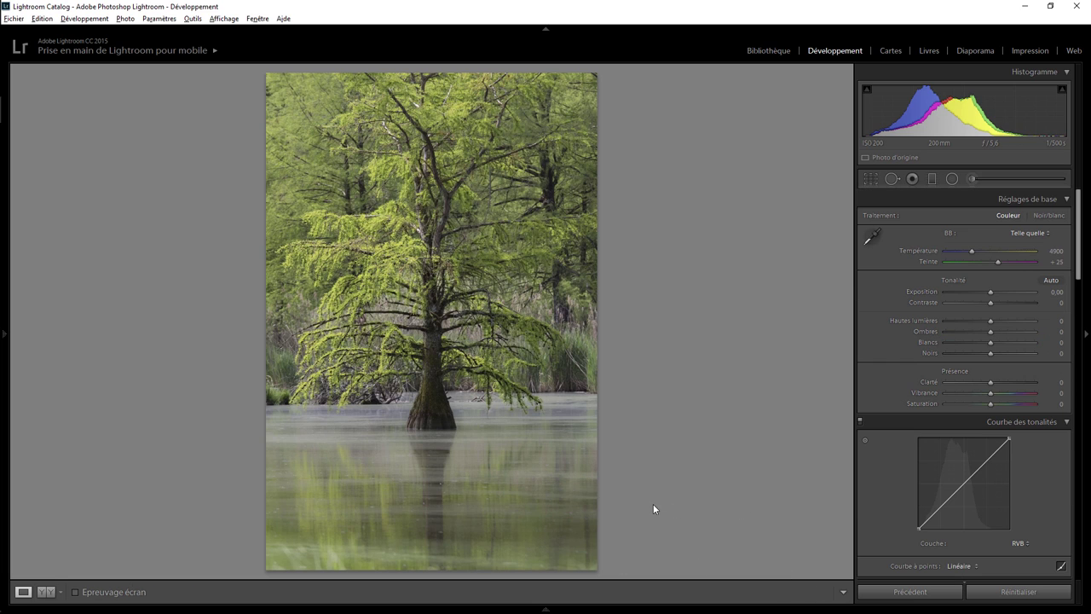
At 1:1, heal a small mark beside the trunk's reflection, then zoom back out.
left_click(458, 487)
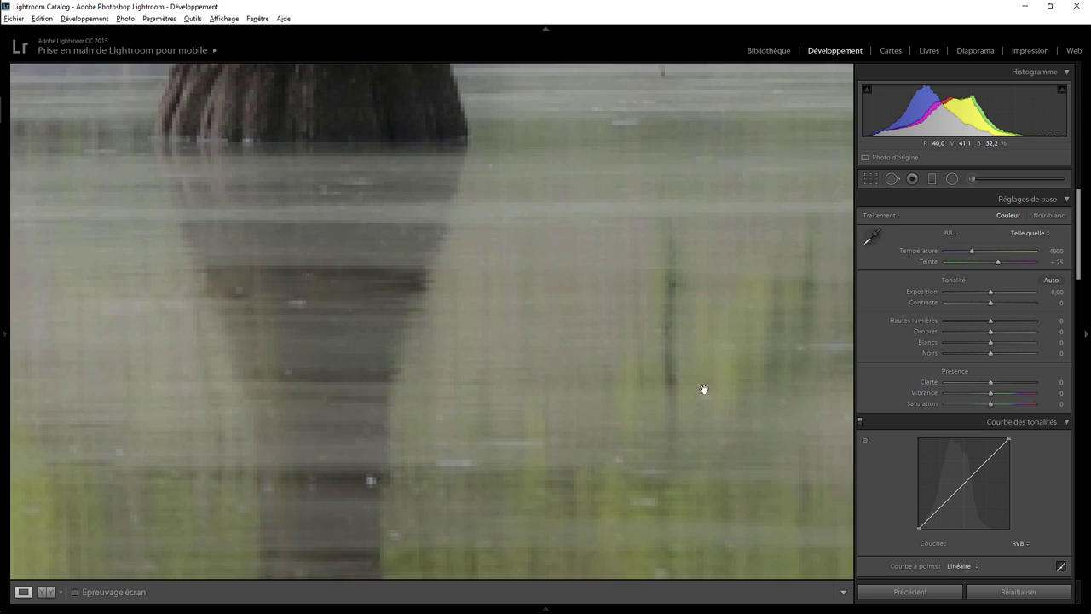
left_click(892, 179)
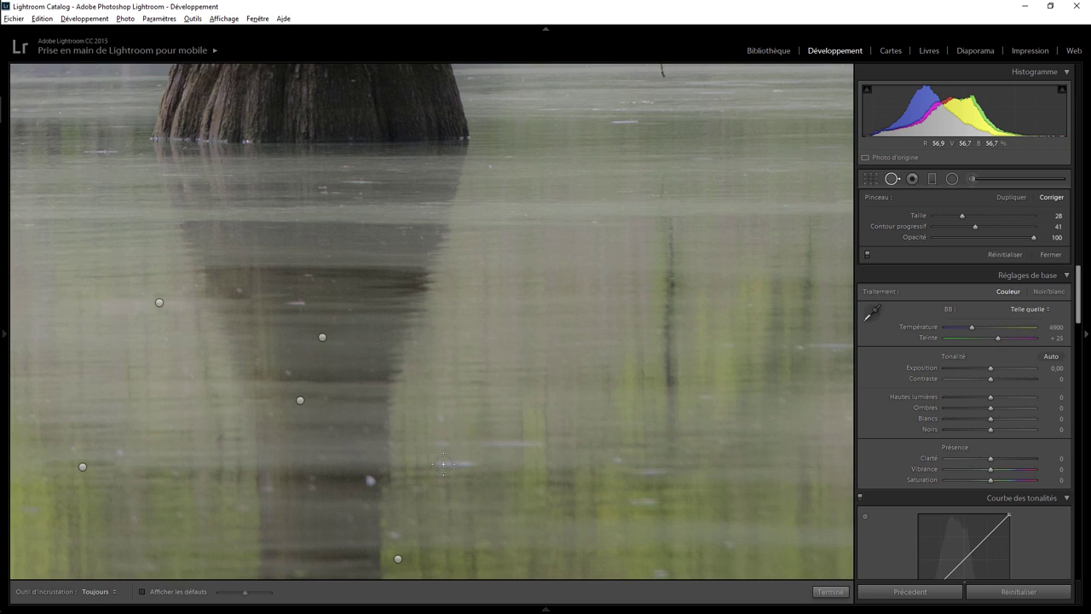
left_click_drag(443, 464, 472, 463)
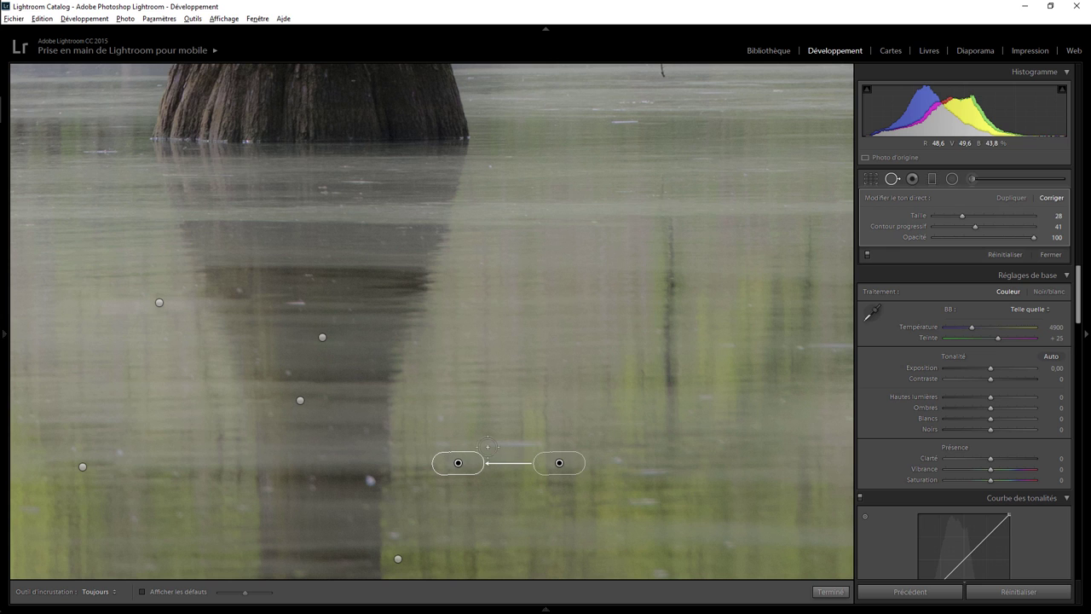
left_click(830, 592)
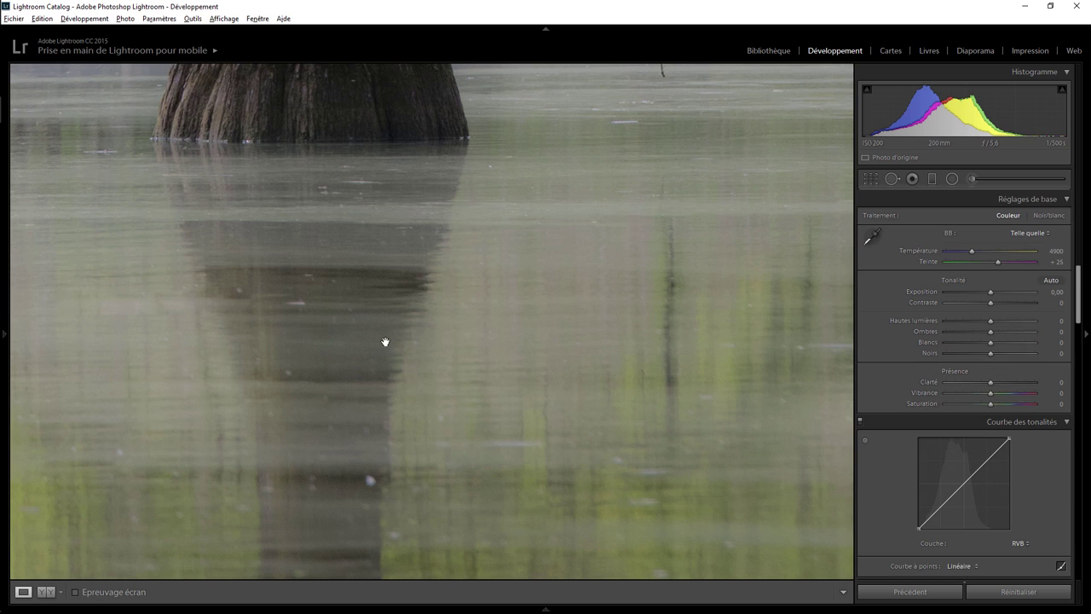
left_click(486, 340)
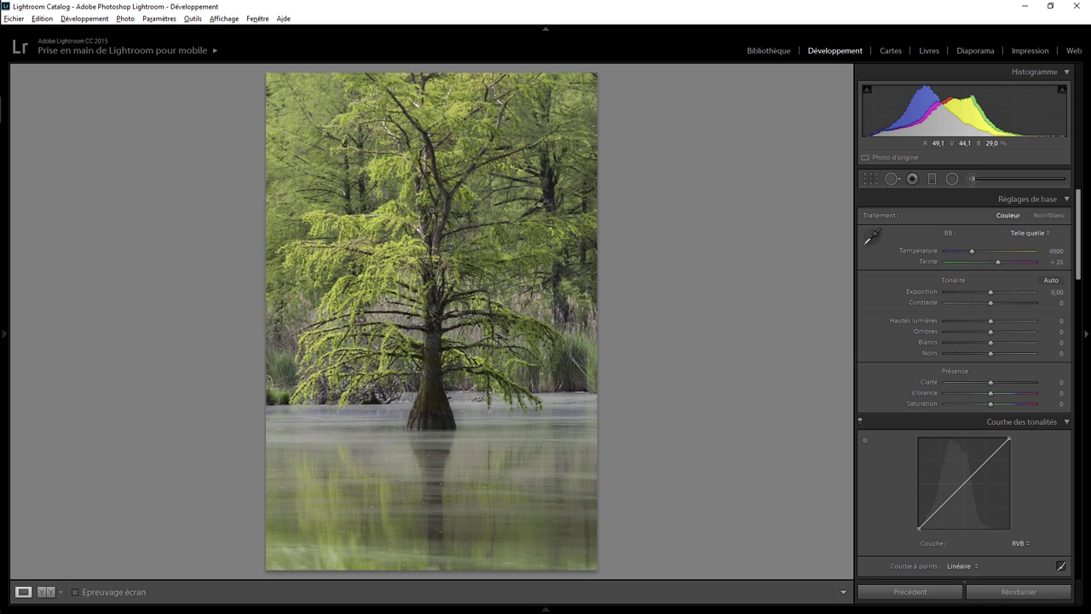
Zoom in on the trunk and start an Adjustment Brush, trying then resetting Exposure to 0.
left_click(431, 410)
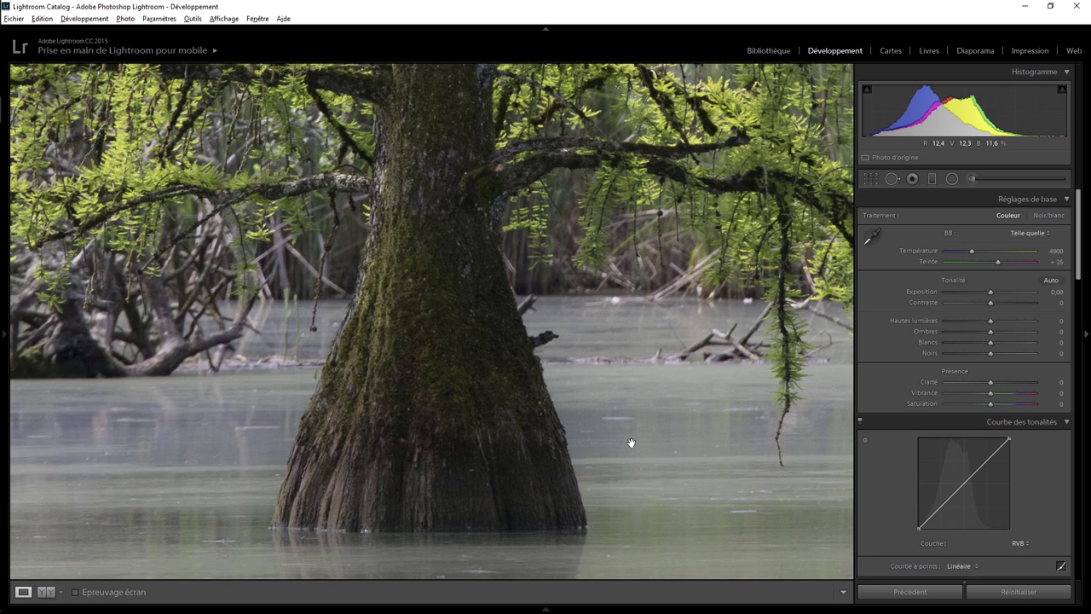
left_click(969, 179)
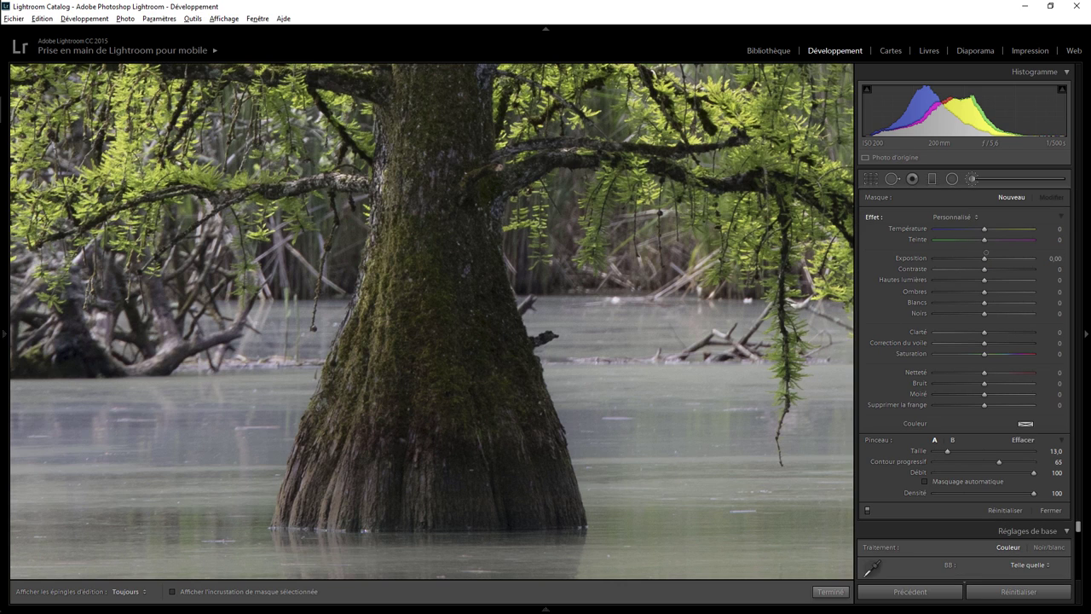
left_click_drag(986, 253, 989, 257)
double_click(989, 257)
Set the brush Shadows to +40, hide the pins, finish and fit the photo in view.
key("h")
key("h")
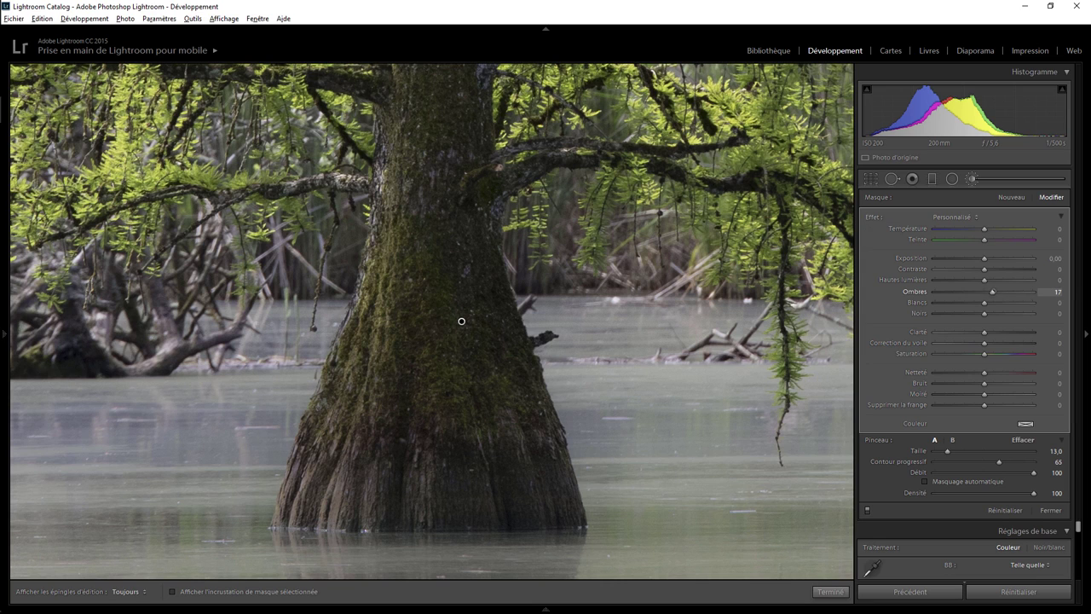
left_click_drag(1007, 292, 1015, 291)
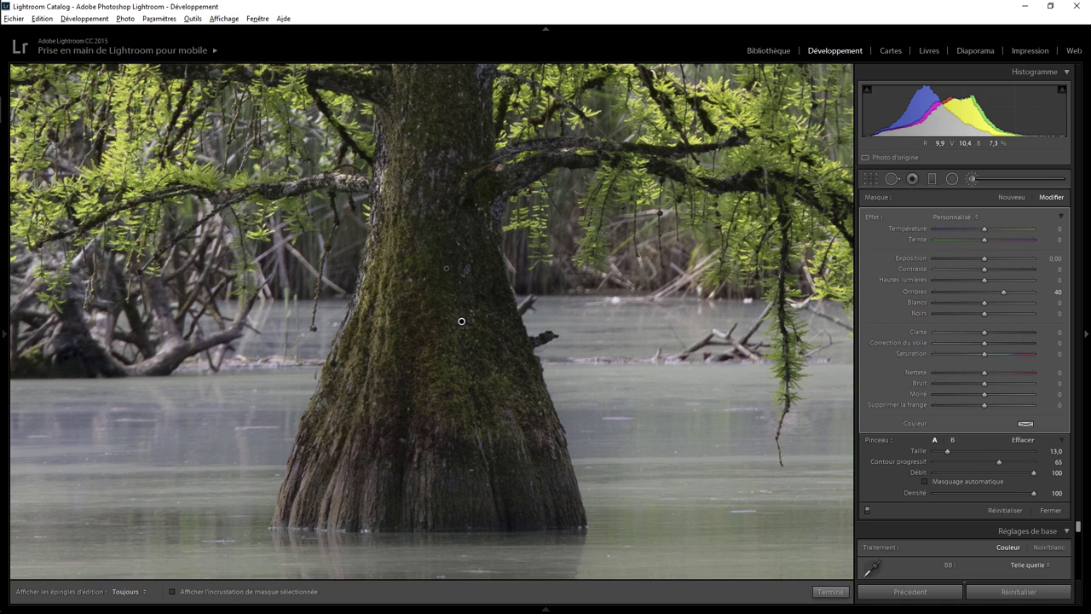
key("h")
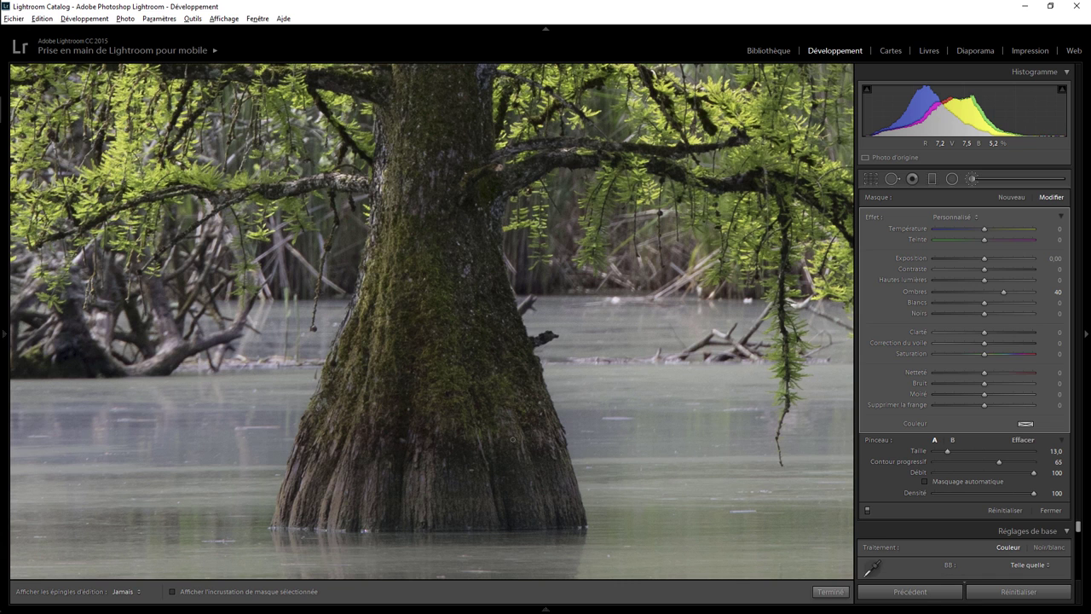
key("Return")
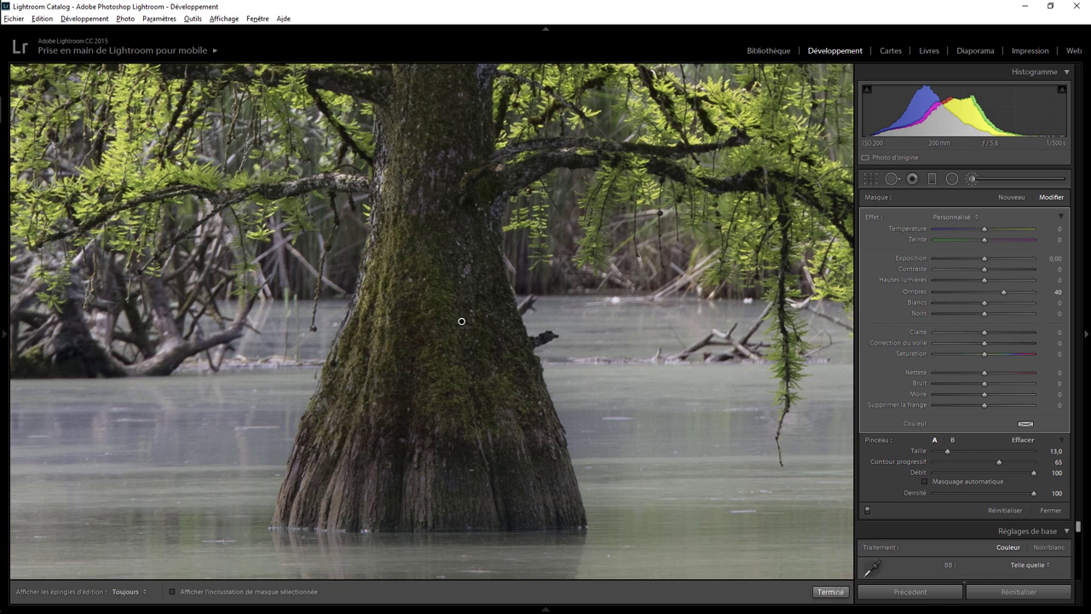
left_click(451, 324)
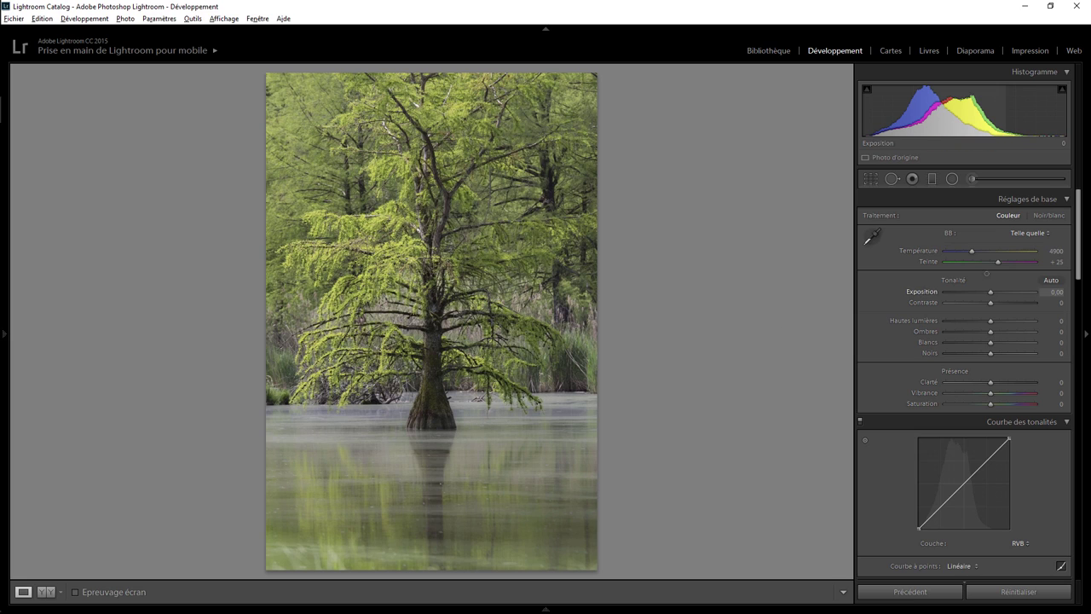
Start a new Adjustment Brush with Clarity set to 73.
left_click(972, 178)
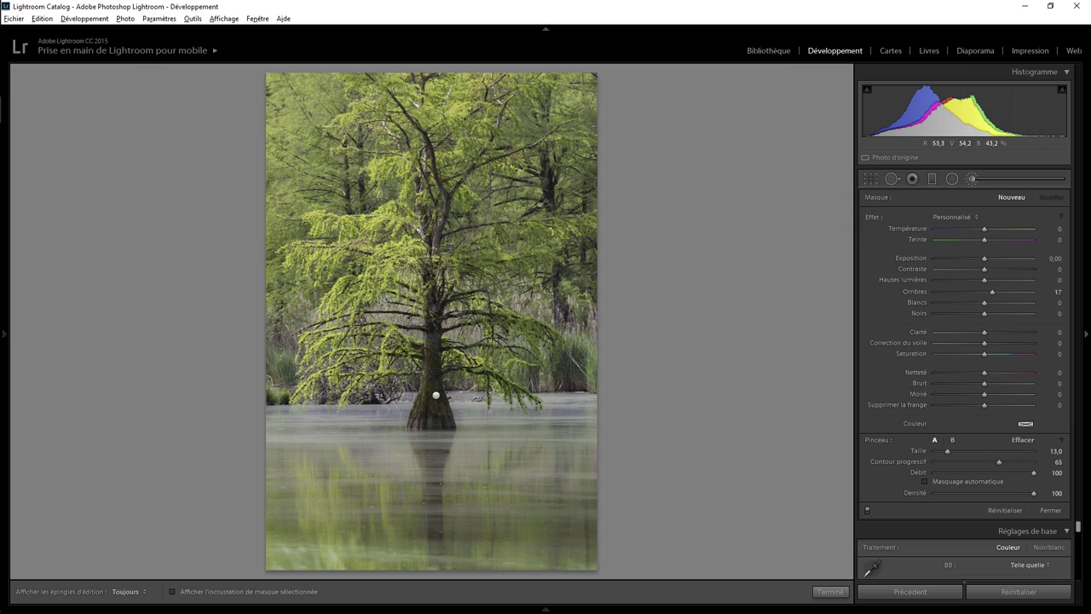
scroll(439, 362, "down", 4)
left_click_drag(997, 330, 1013, 333)
Zoom to 1:2 via the Navigator and shrink the brush to size 2.
left_click(5, 333)
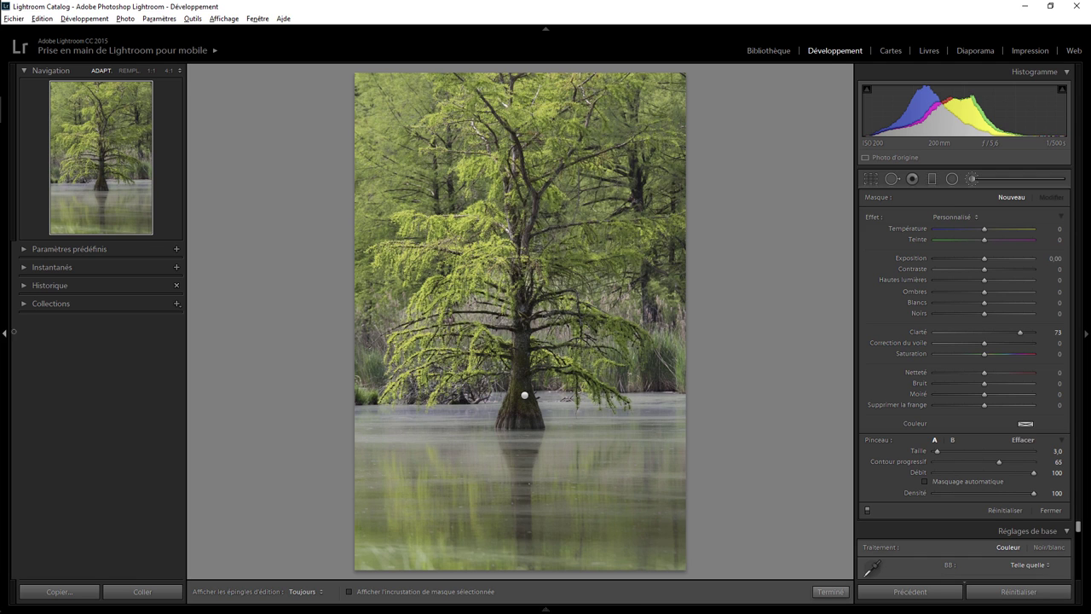
left_click(168, 70)
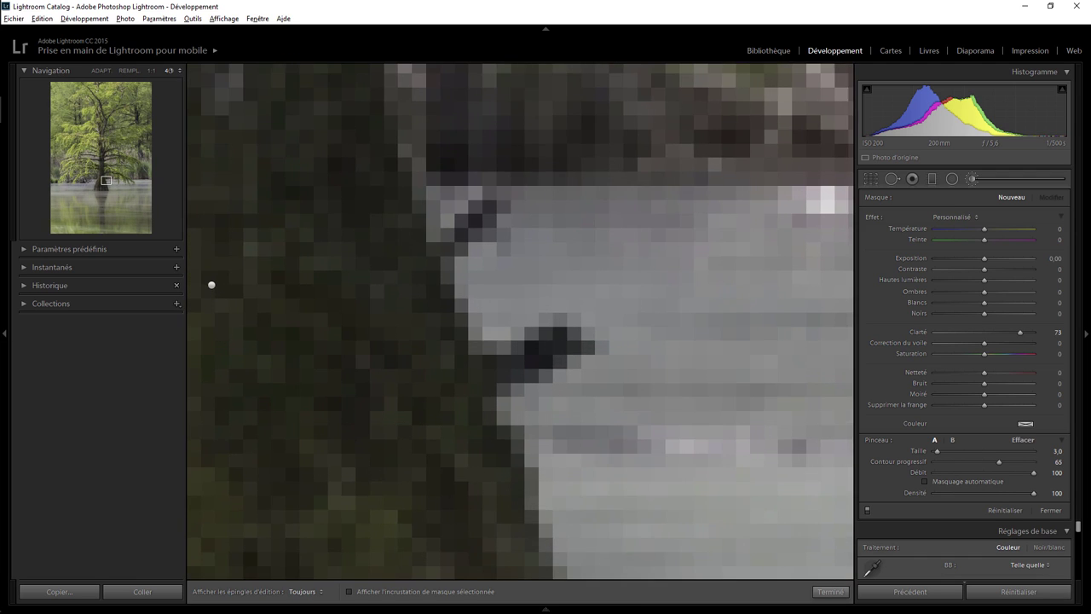
left_click(179, 71)
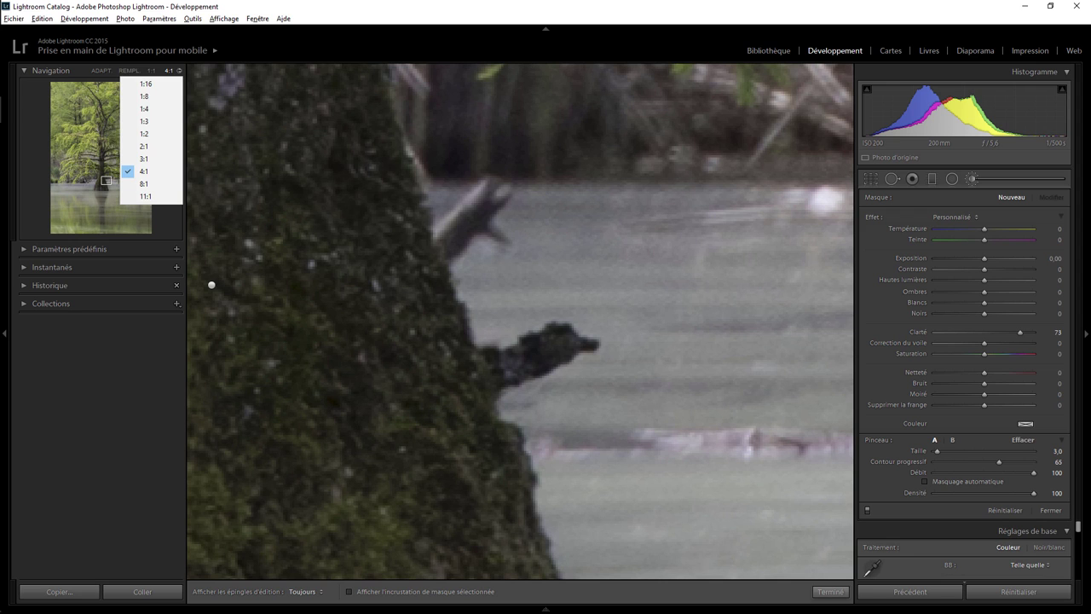
left_click(145, 134)
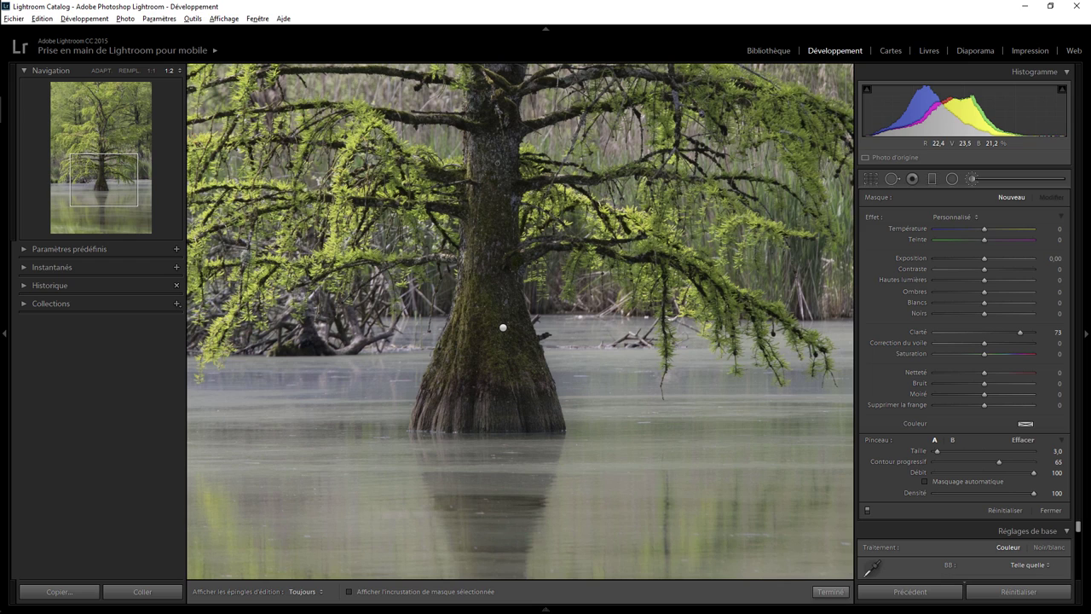
key("h")
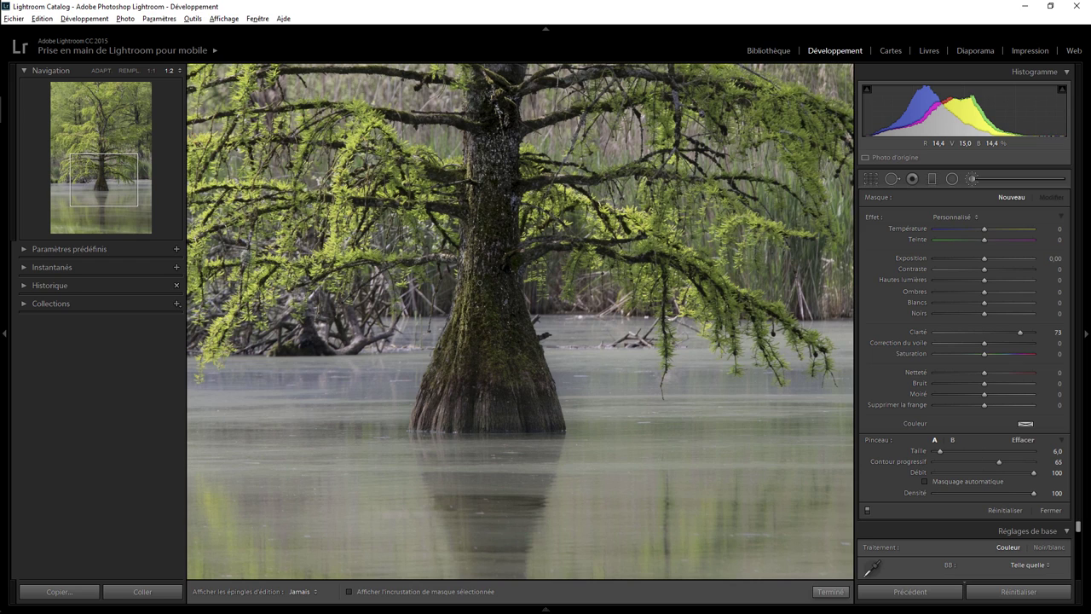
key("h")
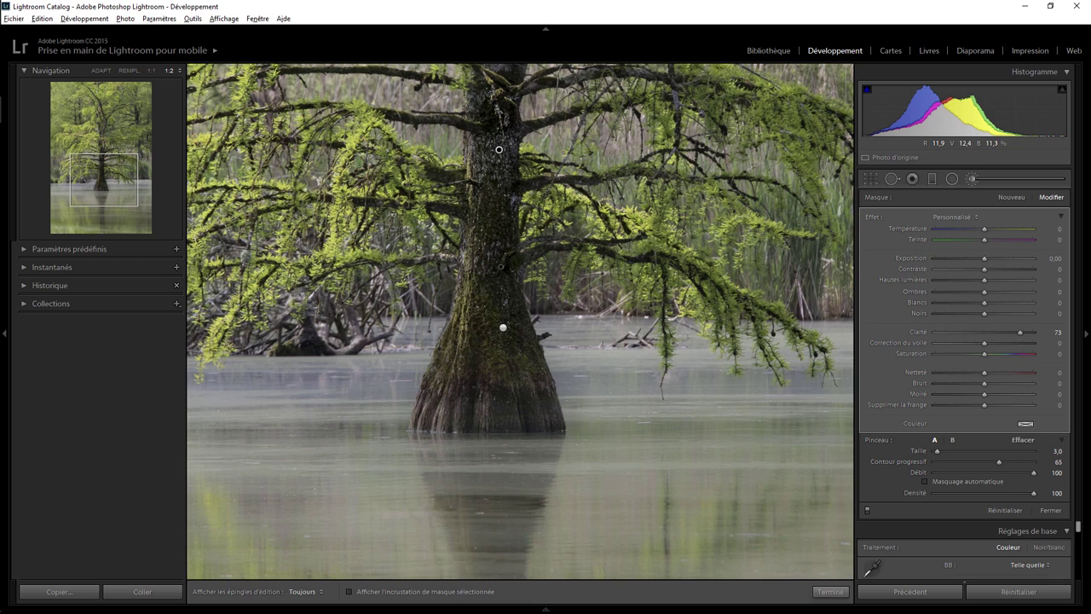
key("bracketleft")
key("h")
key("h")
key("h")
key("h")
Enlarge the brush and paint Clarity 73 down the trunk and along three branches.
scroll(520, 321, "up", 2)
scroll(520, 322, "up", 5)
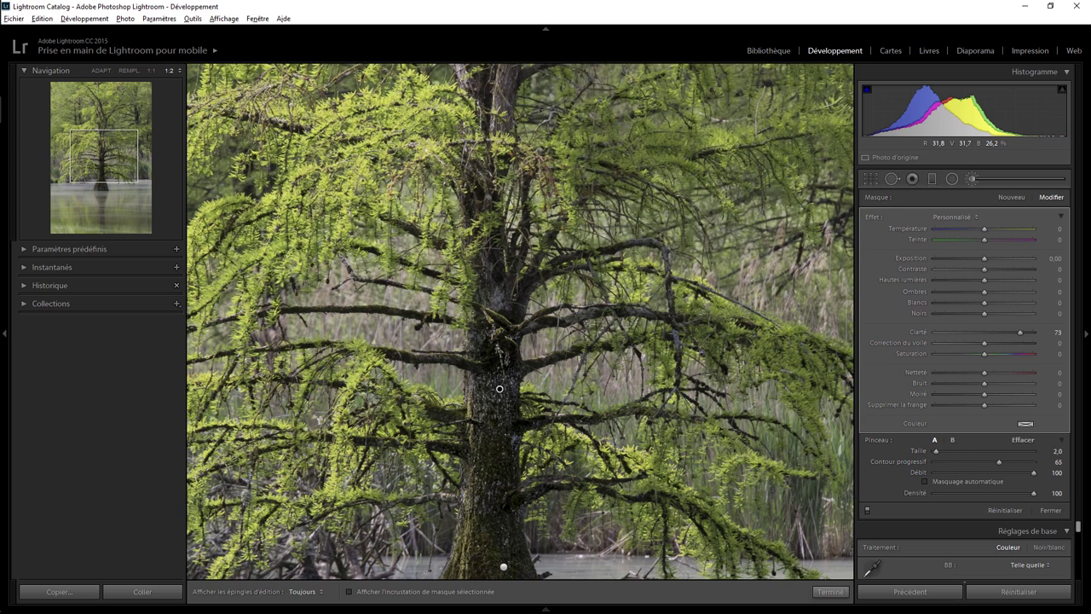
key("h")
key("h")
key("h")
key("h")
key("h")
key("bracketright")
key("bracketright")
key("h")
key("h")
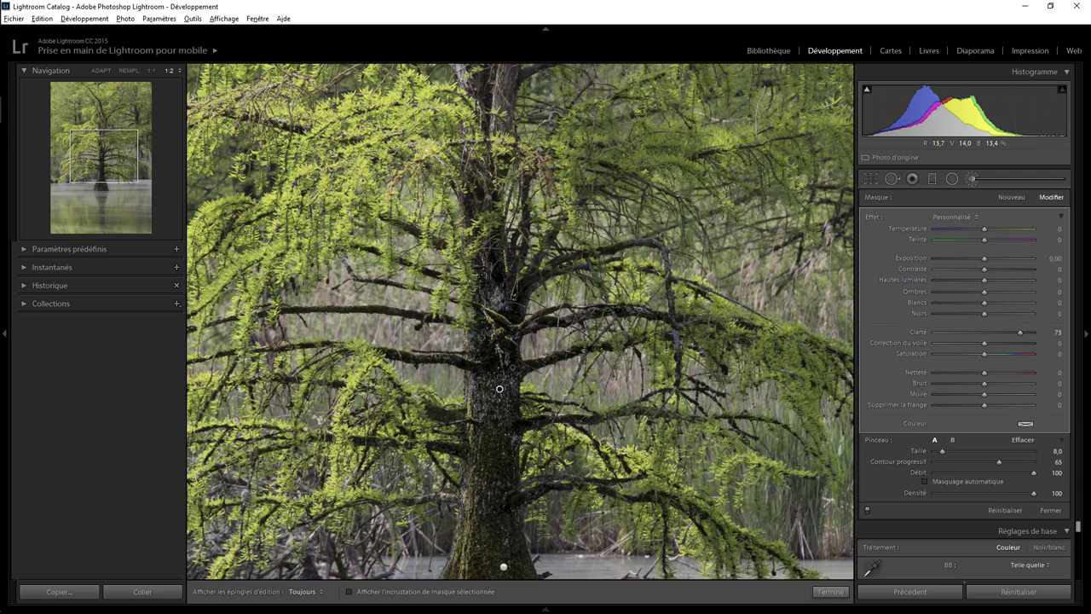
scroll(499, 389, "up", 5)
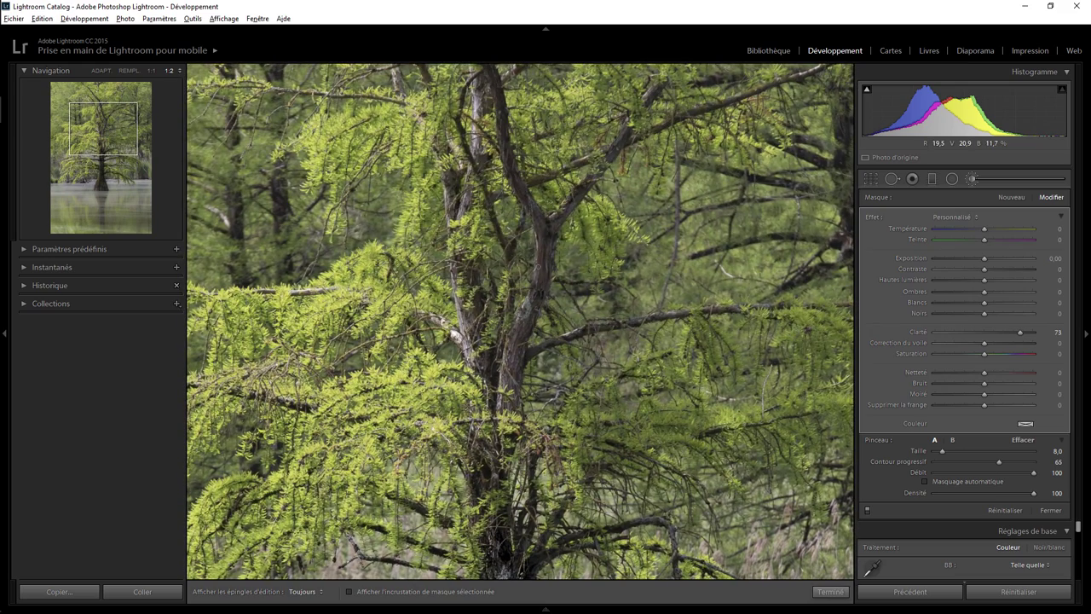
left_click_drag(546, 232, 504, 408)
mouse_move(663, 79)
left_mouse_down()
mouse_move(563, 223)
mouse_move(502, 152)
mouse_move(490, 67)
left_mouse_up()
mouse_move(745, 311)
left_mouse_down()
mouse_move(627, 320)
mouse_move(533, 350)
left_mouse_up()
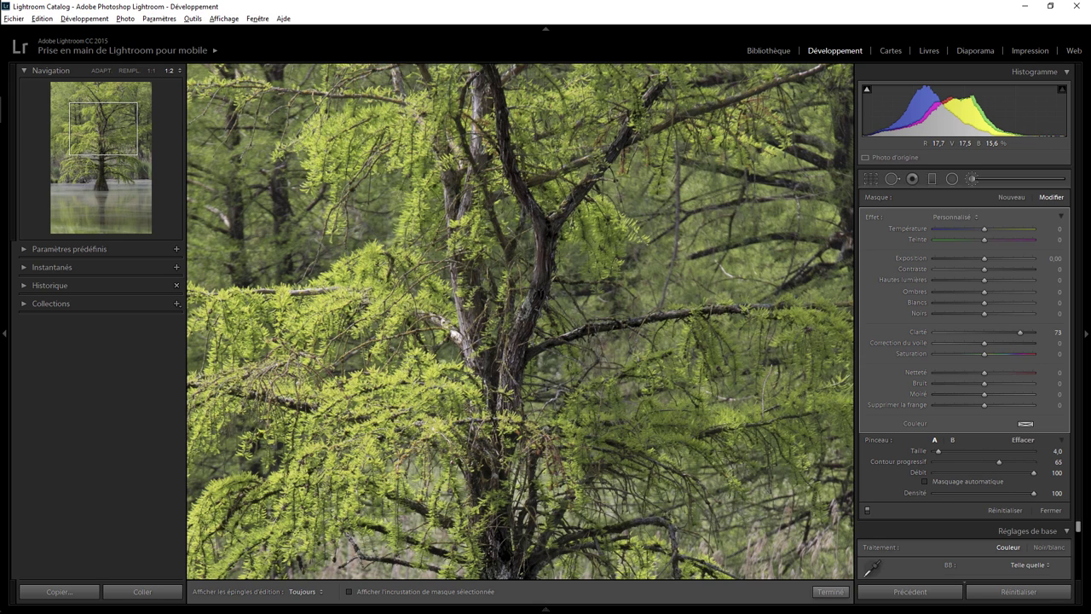
left_click_drag(474, 102, 463, 220)
left_click_drag(466, 298, 489, 384)
Paint an upper-left branch, then hide the pins, close the brush and fit the photo.
left_click(107, 108)
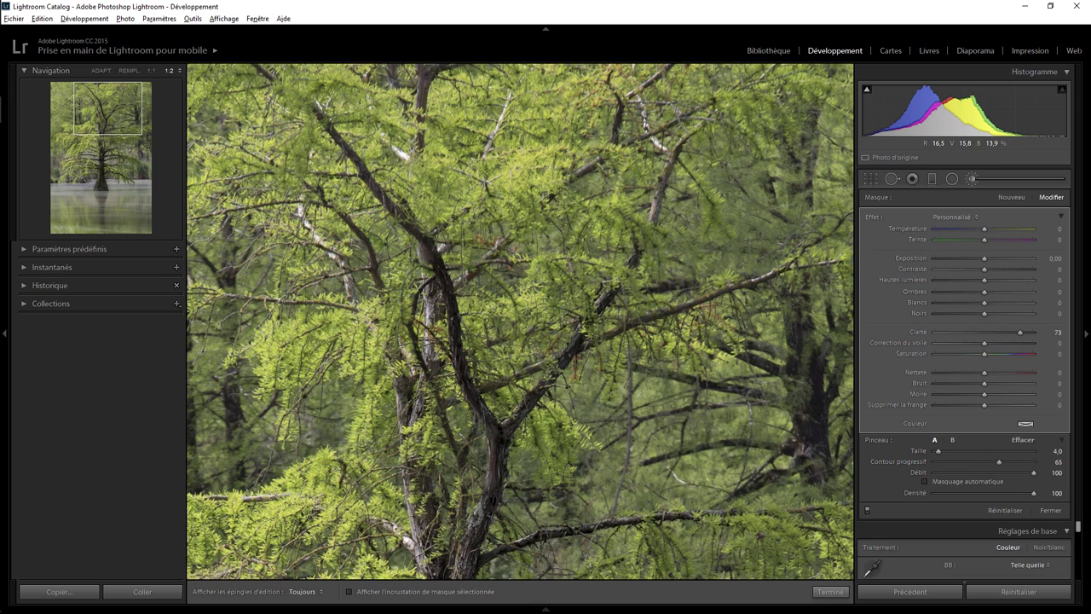
left_click_drag(339, 145, 430, 243)
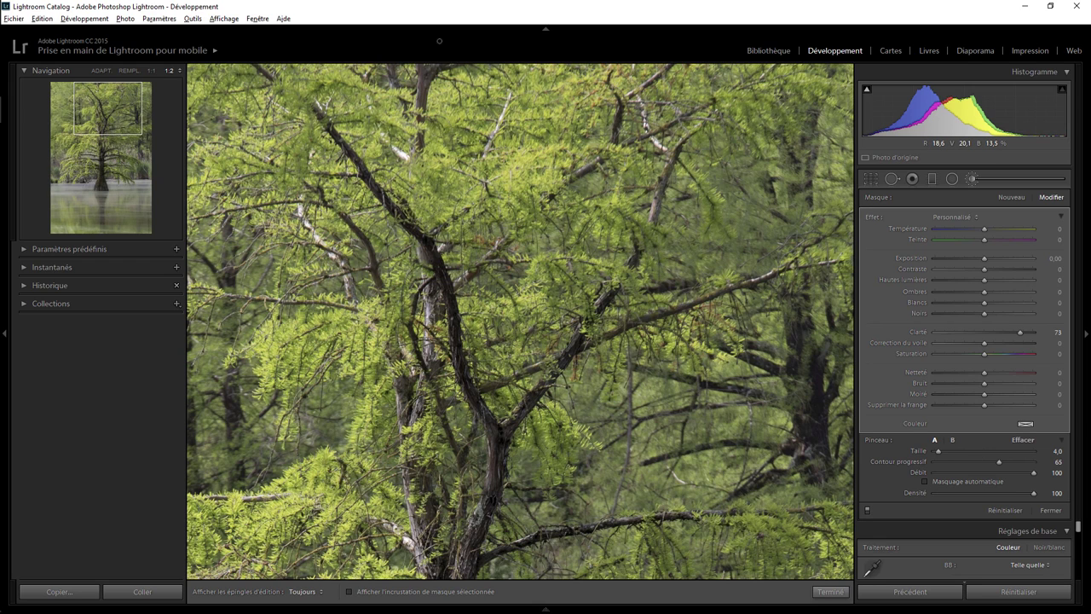
key("h")
key("h")
key("h")
key("h")
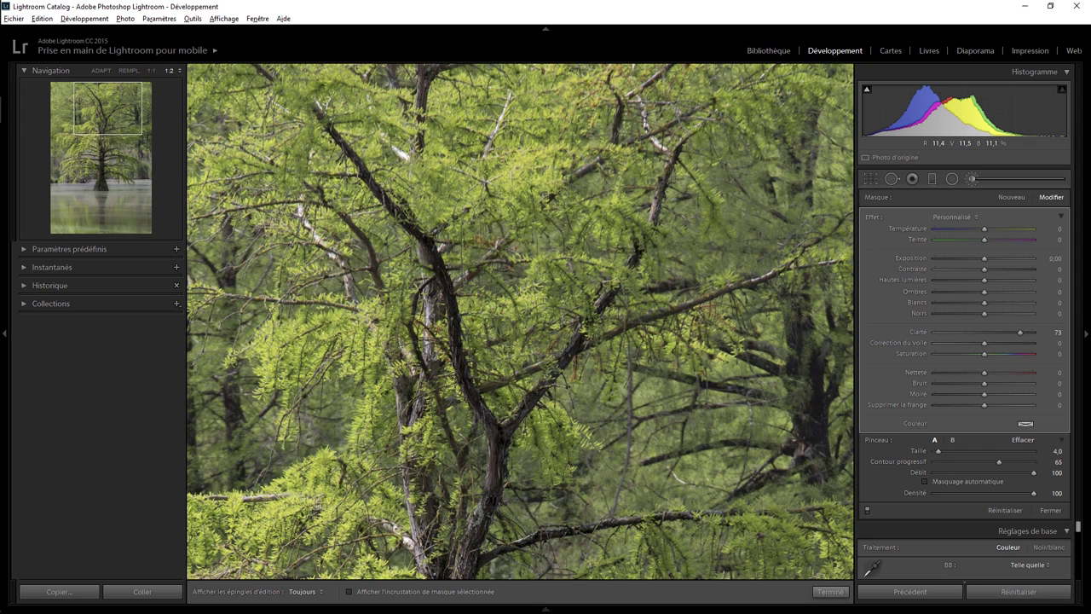
left_click(830, 590)
key("z")
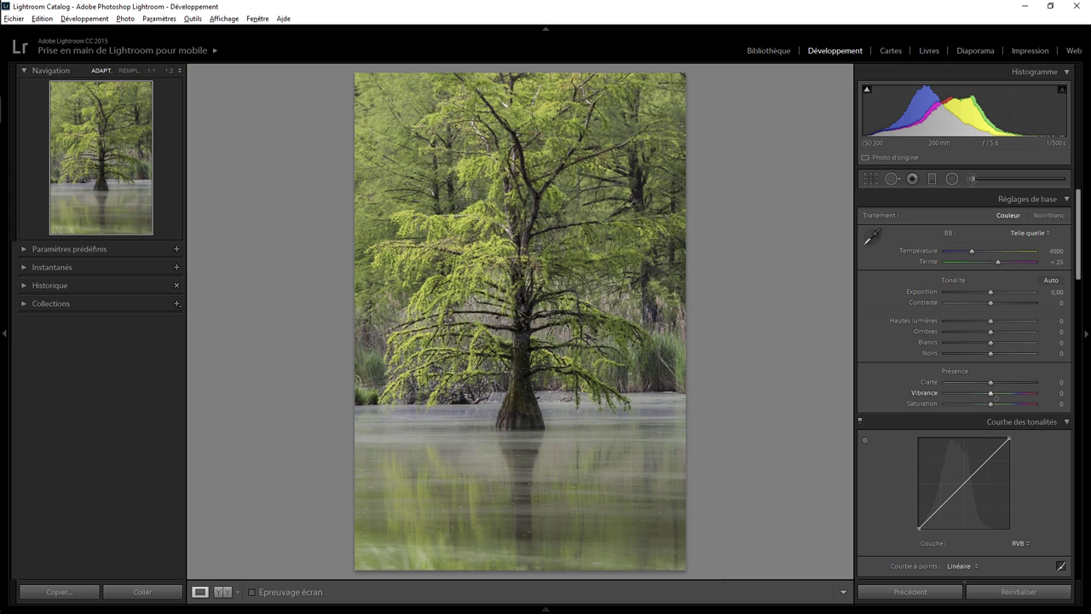
Set Vibrance to +12, try and reset HSL Orange luminance to 0, then show the before view.
mouse_move(990, 393)
left_mouse_down()
mouse_move(1001, 393)
mouse_move(969, 396)
mouse_move(998, 397)
left_mouse_up()
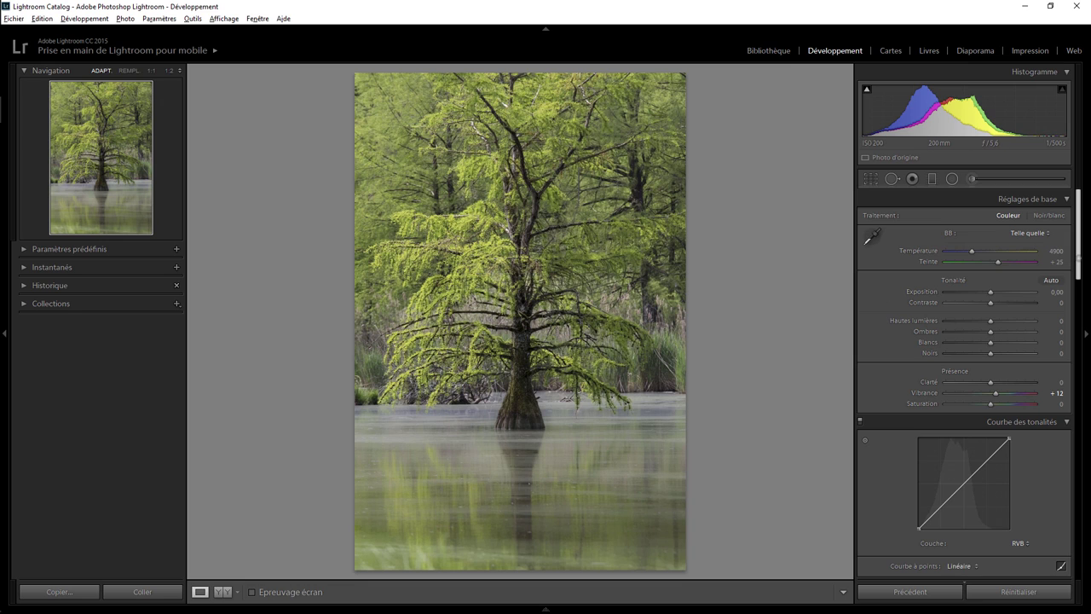
left_click_drag(1077, 260, 1078, 359)
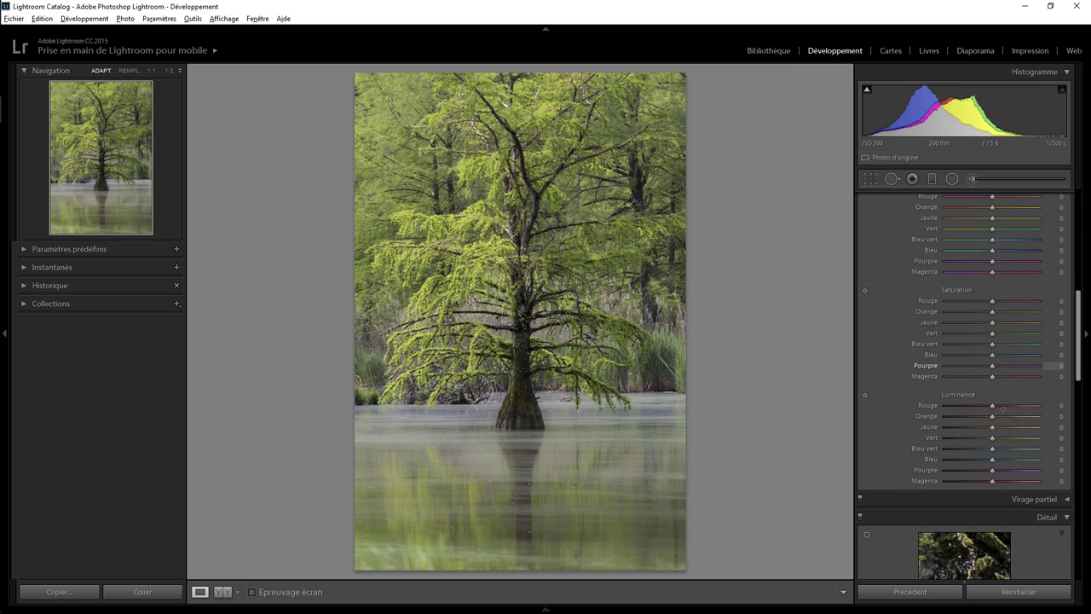
mouse_move(992, 416)
left_mouse_down()
mouse_move(917, 421)
mouse_move(978, 421)
left_mouse_up()
double_click(1004, 416)
key("backslash")
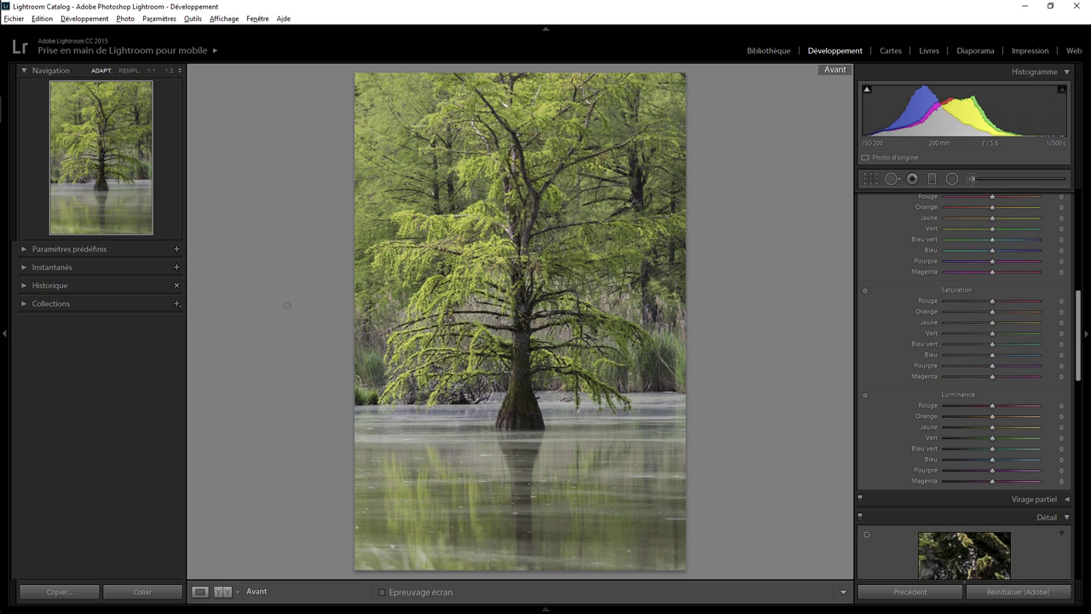
Toggle between the unedited original and the edited cypress photo, ending on the edited version.
key("backslash")
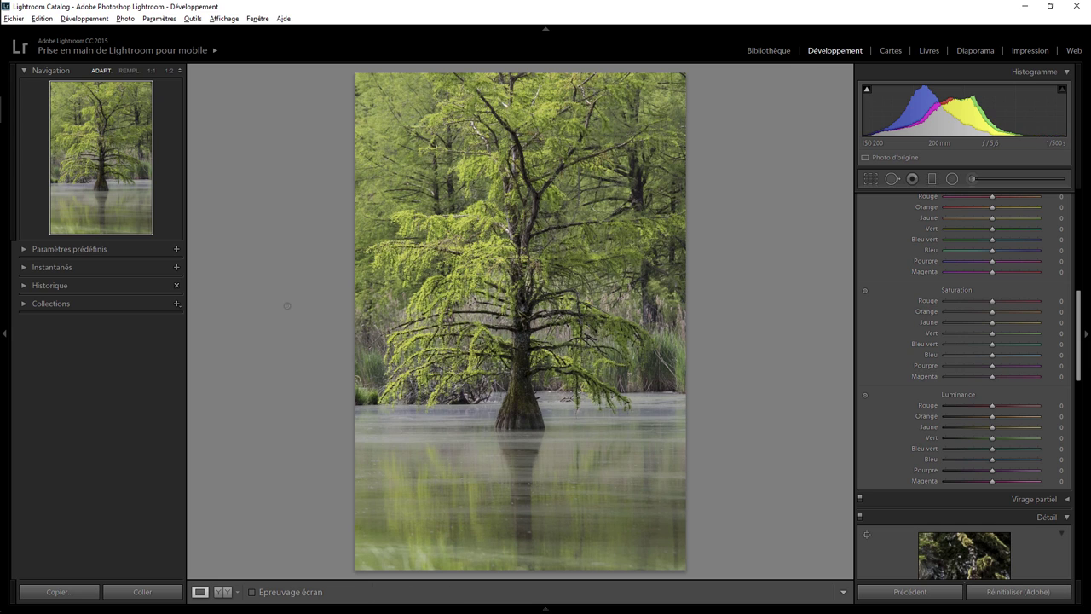
key("backslash")
key("backslash")
key("backslash")
key("backslash")
key("backslash")
key("backslash")
key("backslash")
key("backslash")
key("backslash")
key("backslash")
key("backslash")
key("backslash")
key("backslash")
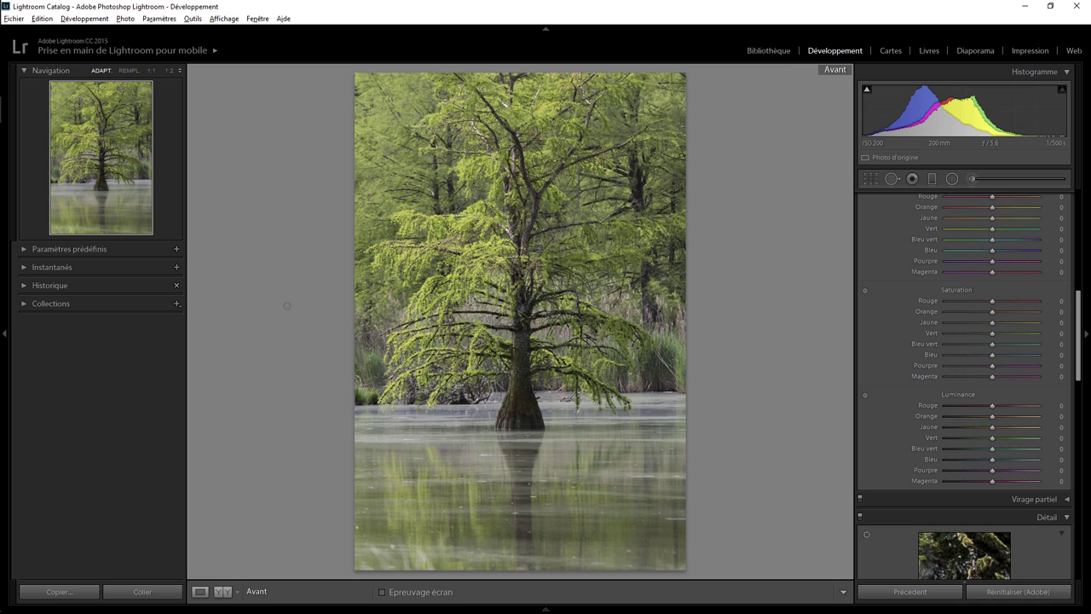
key("backslash")
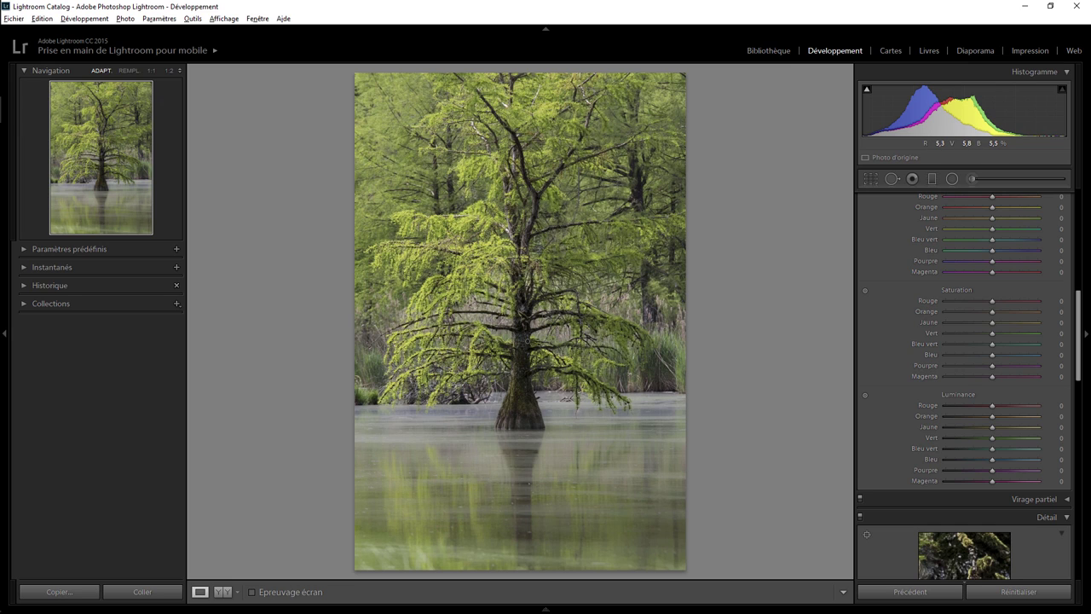
key("backslash")
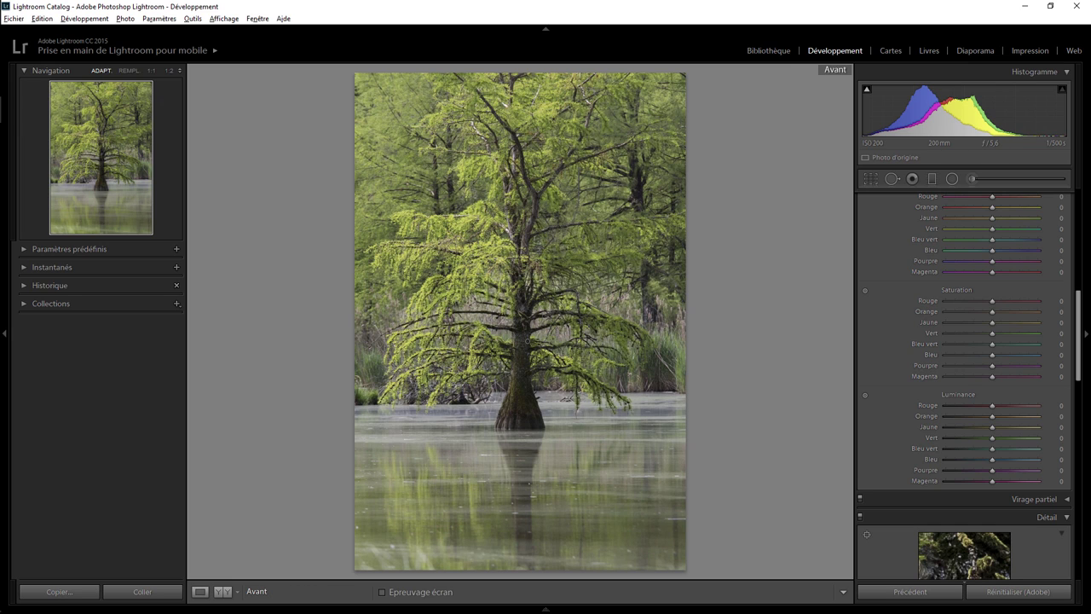
key("backslash")
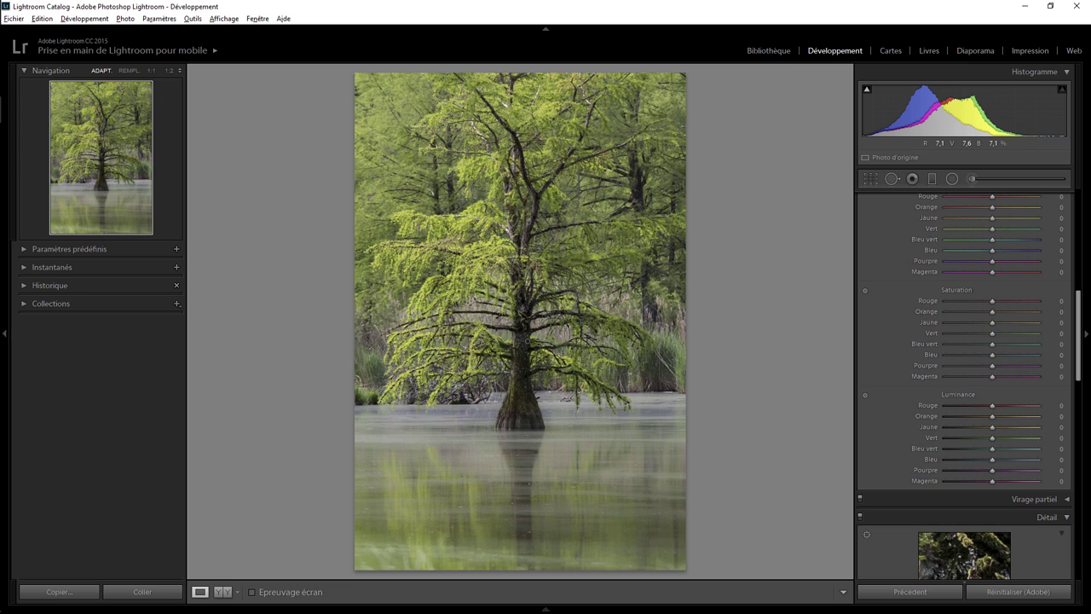
key("backslash")
key("backslash")
key("backslash")
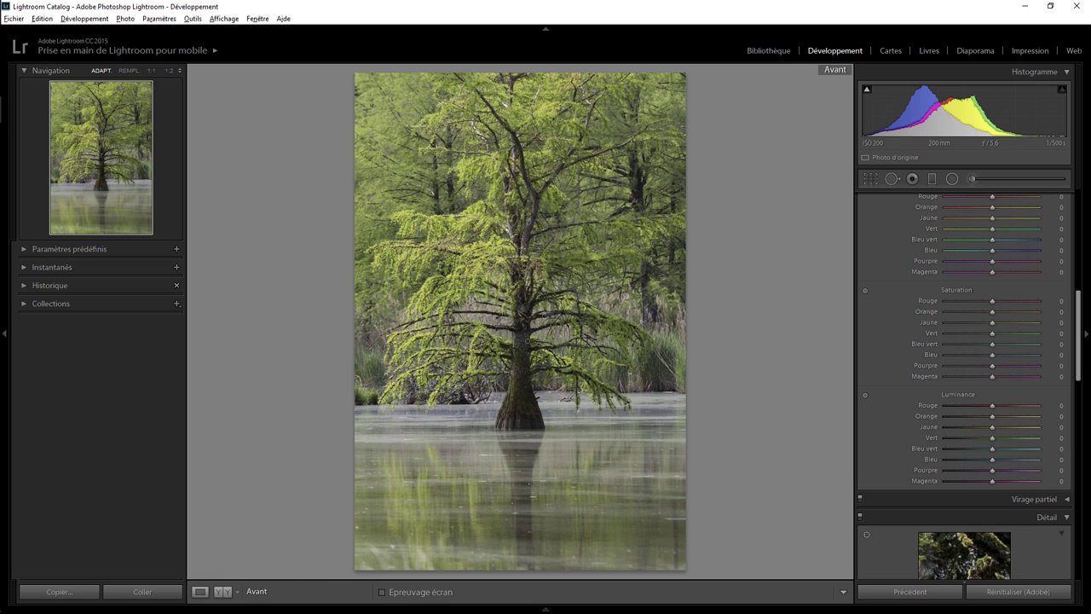
key("backslash")
key("backslash")
key("backslash")
key("backslash")
key("backslash")
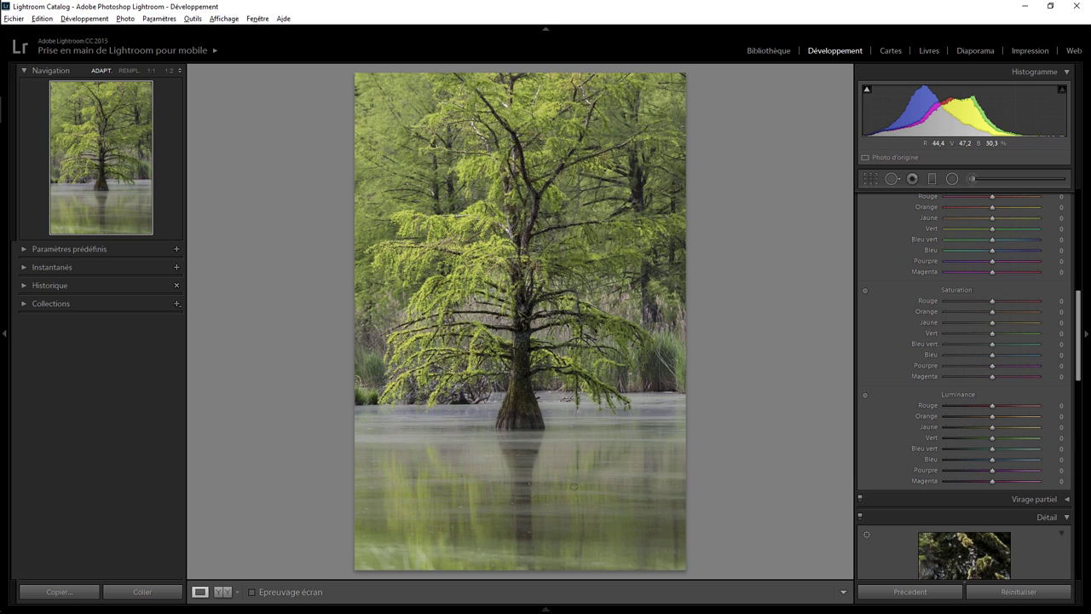
key("backslash")
key("backslash")
key("backslash")
key("backslash")
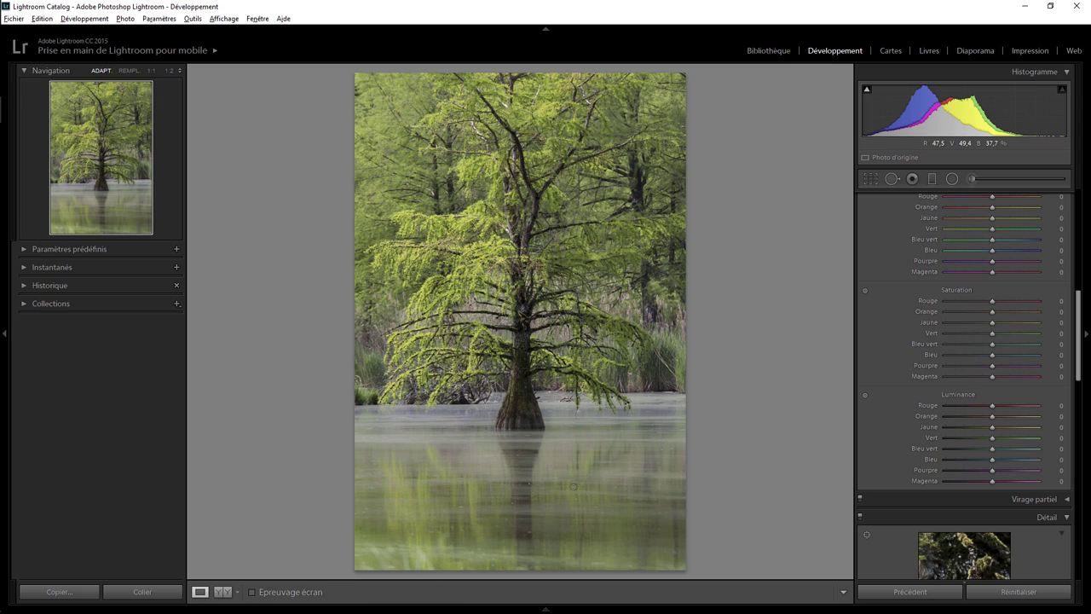